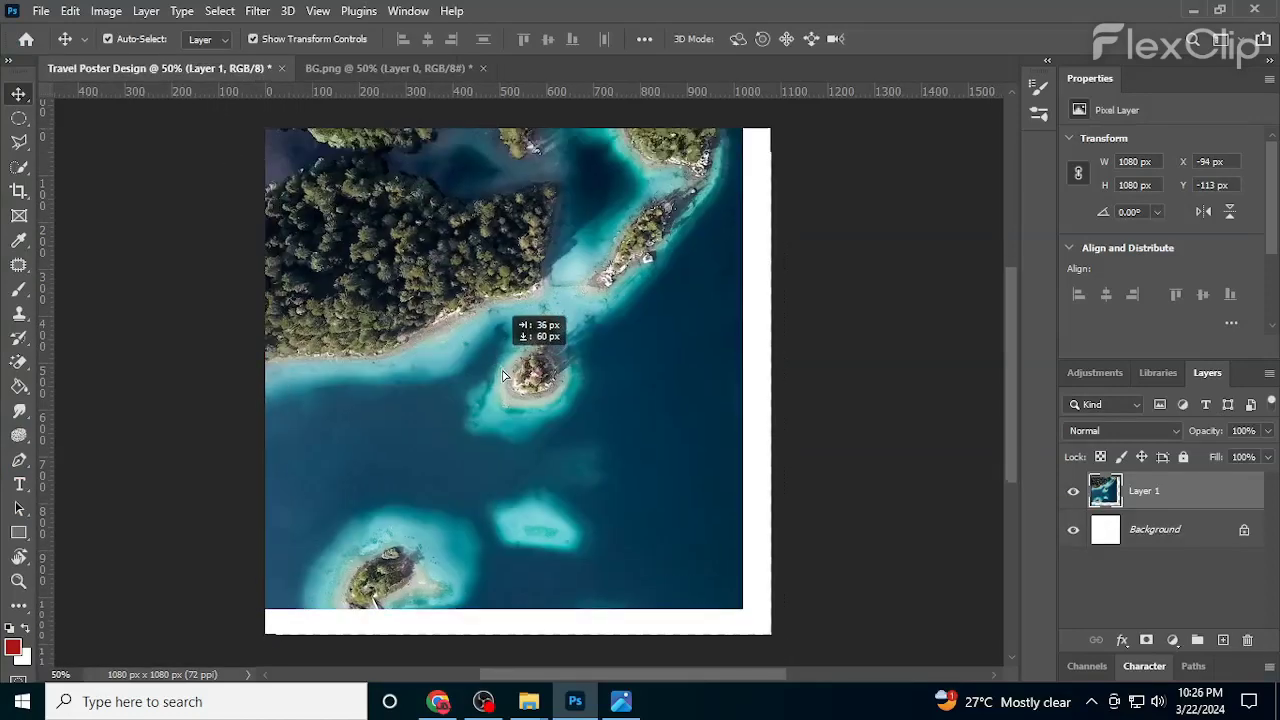
Draw a rectangle about 1062 by 653 px over the lower part of the poster and fill it with white
key("u")
left_click_drag(270, 326, 768, 632)
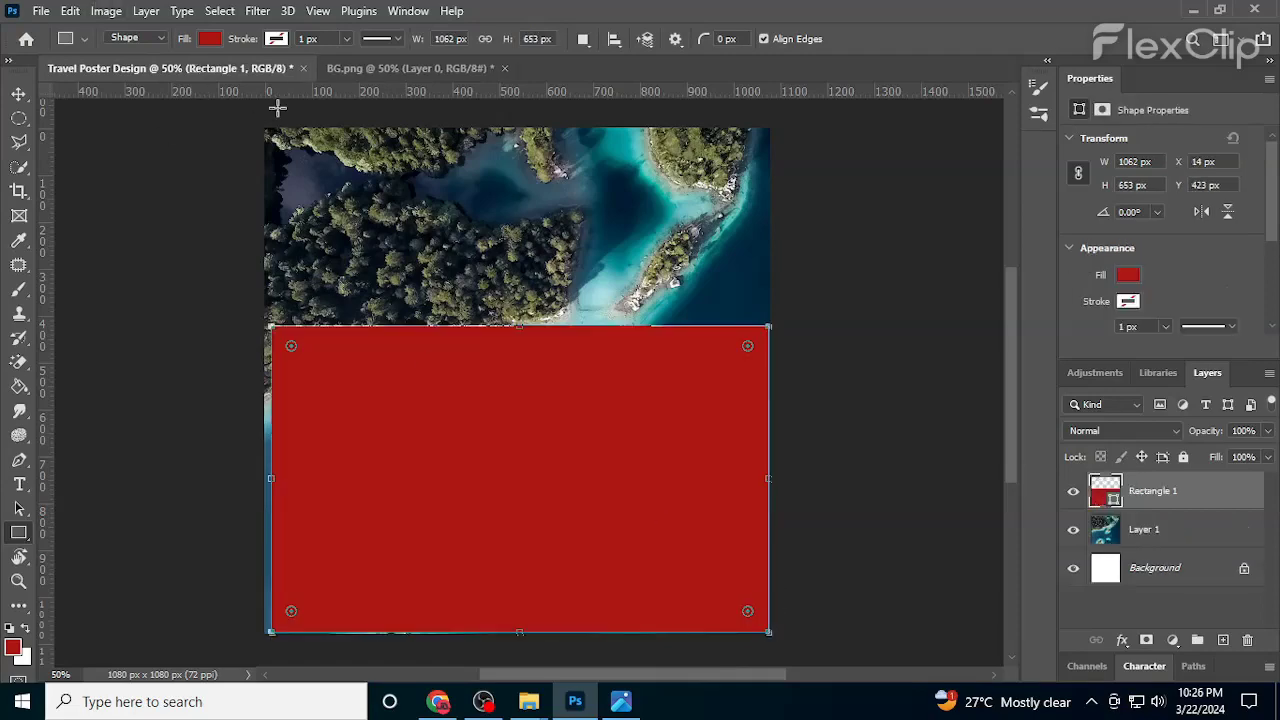
left_click(209, 39)
left_click(127, 140)
left_click(18, 95)
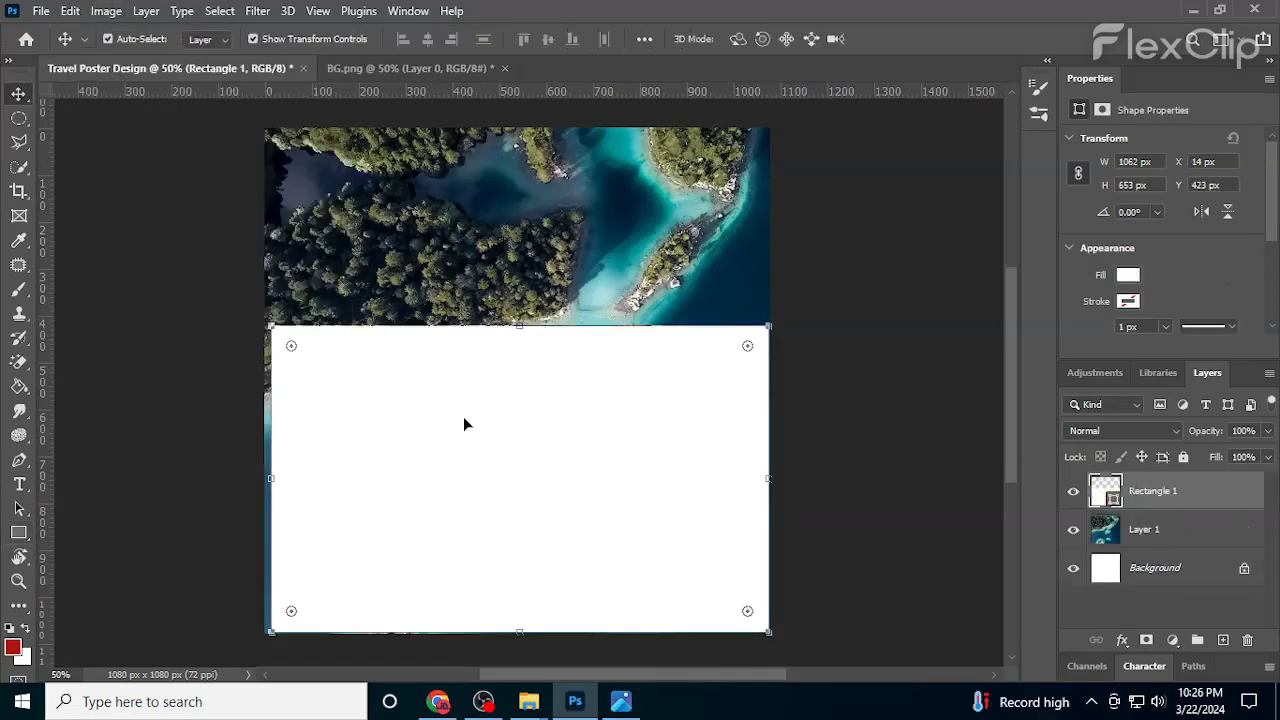
Resize the white rectangle to about 540 by 662 px so it fills the lower-left half of the canvas
left_click_drag(273, 480, 265, 480)
key("Return")
left_click_drag(511, 325, 511, 325)
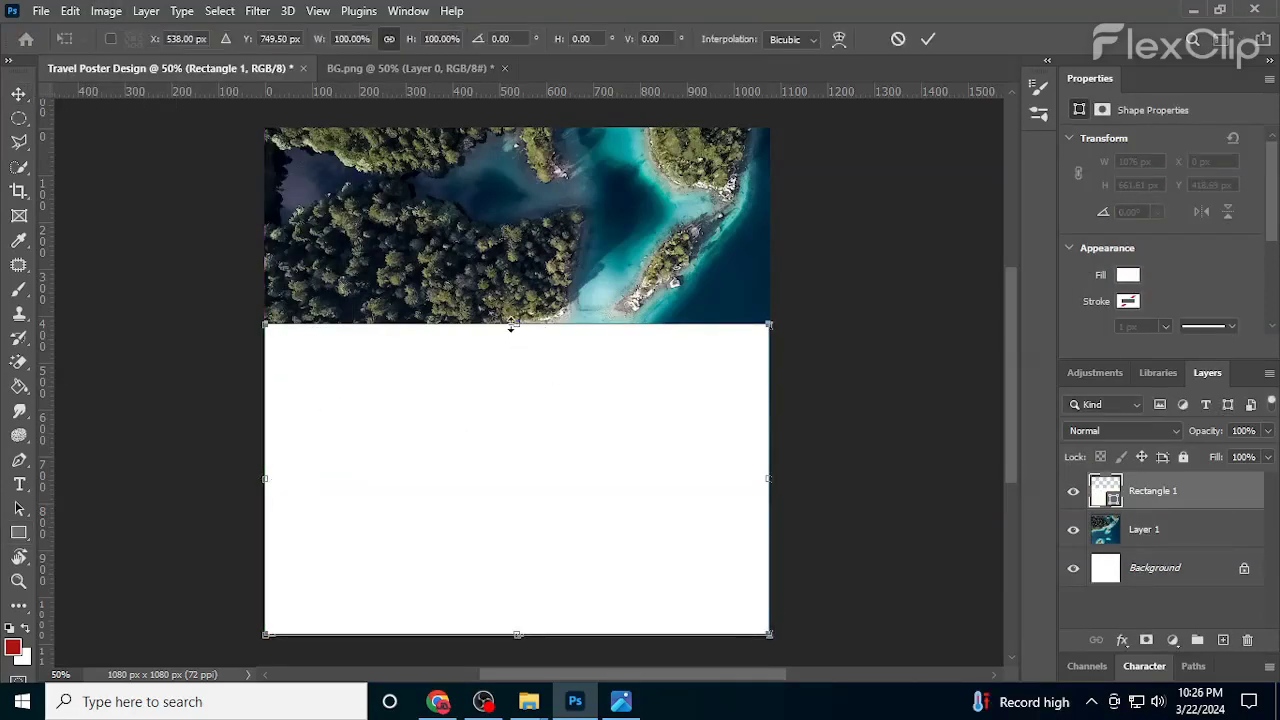
left_click_drag(632, 475, 515, 469)
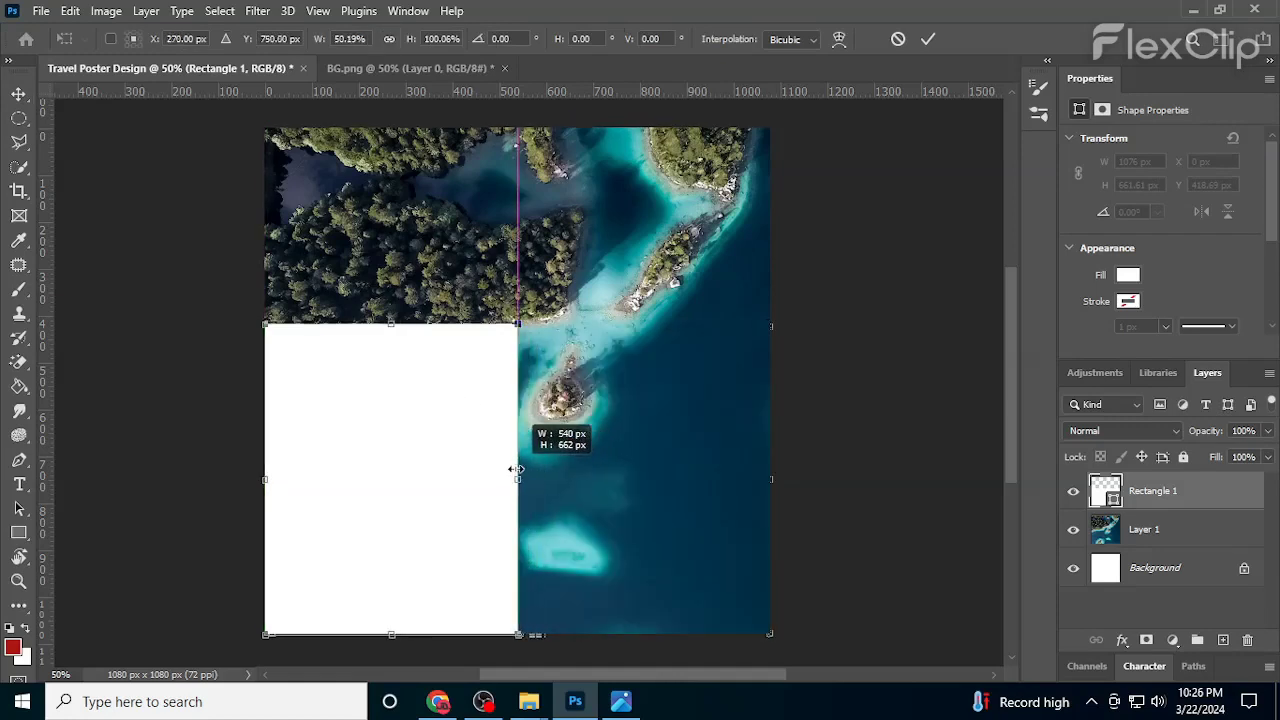
Warp the white rectangle's top edge into a concave curve that dips on the outer side and peaks at the canvas centre
right_click(391, 343)
left_click(417, 409)
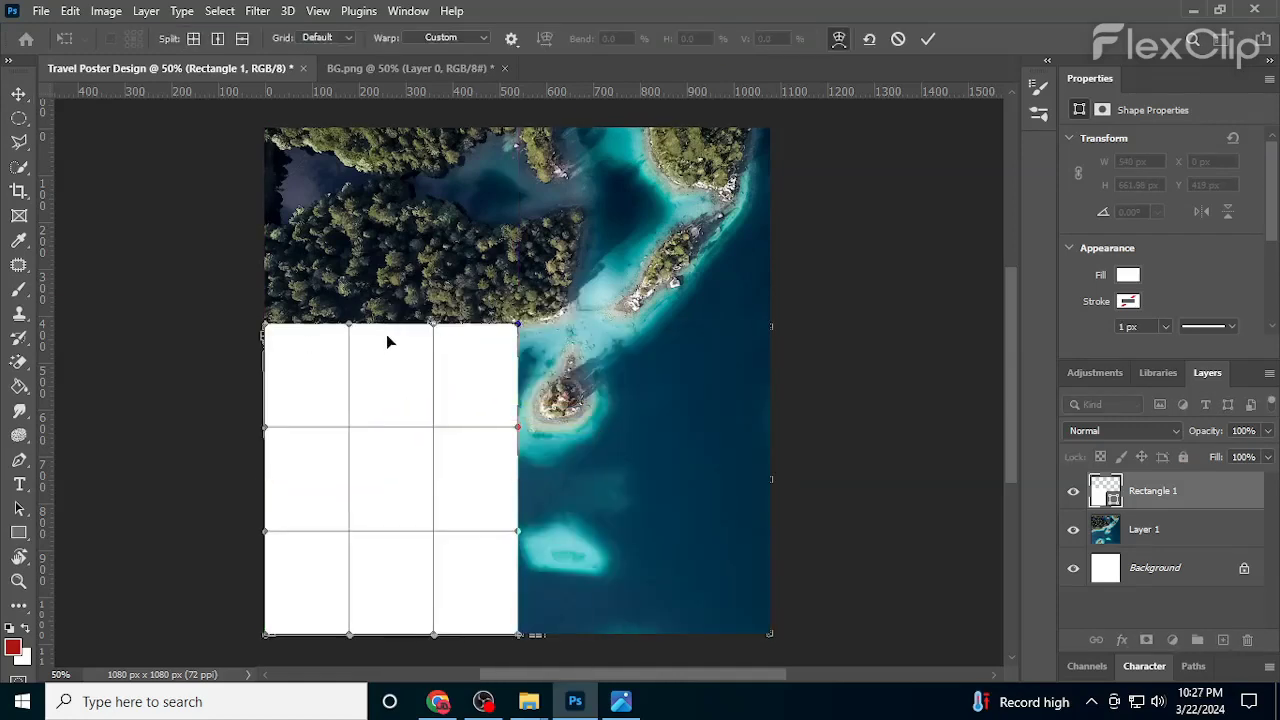
left_click_drag(389, 340, 389, 390)
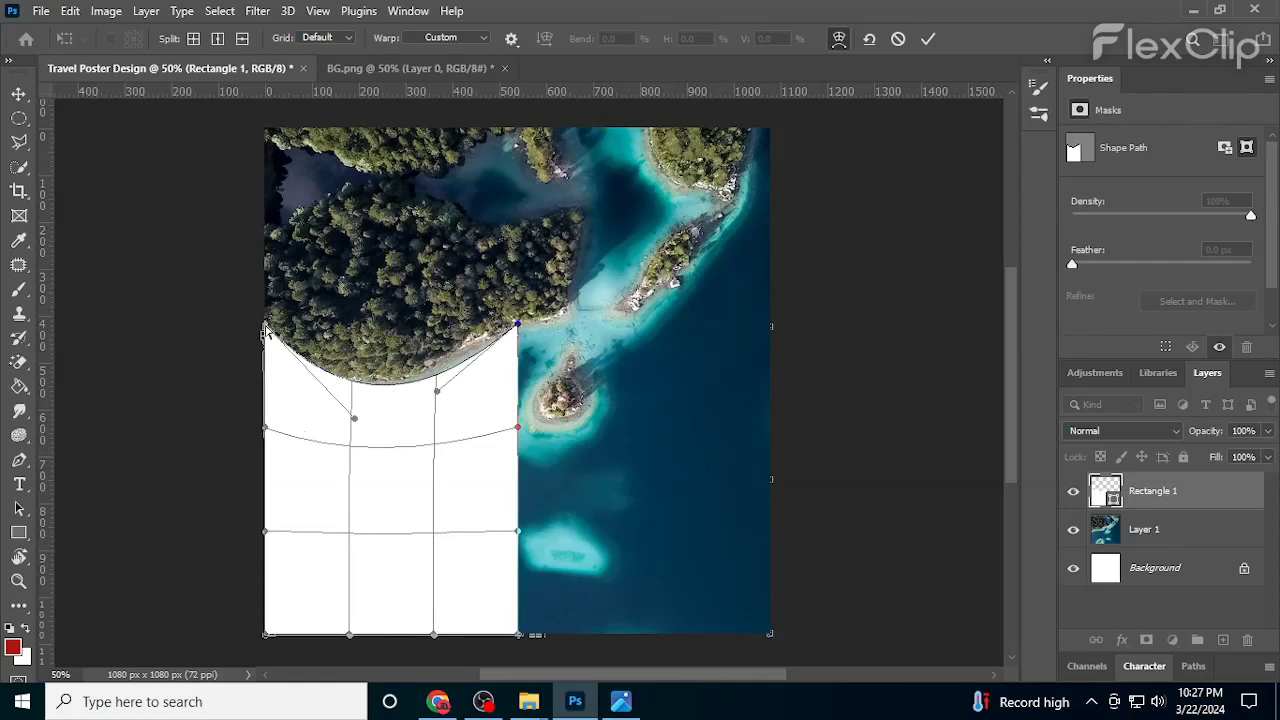
left_click_drag(265, 327, 266, 420)
left_click_drag(437, 392, 442, 414)
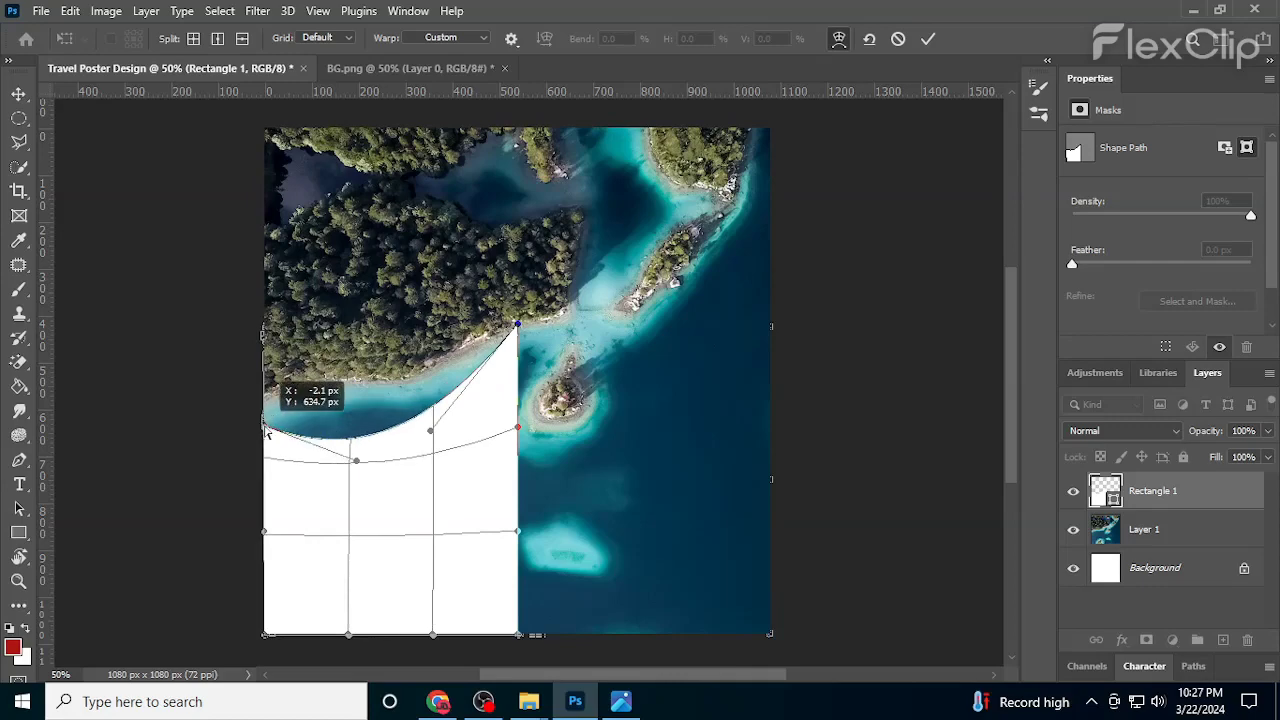
key("Return")
key("ctrl+minus")
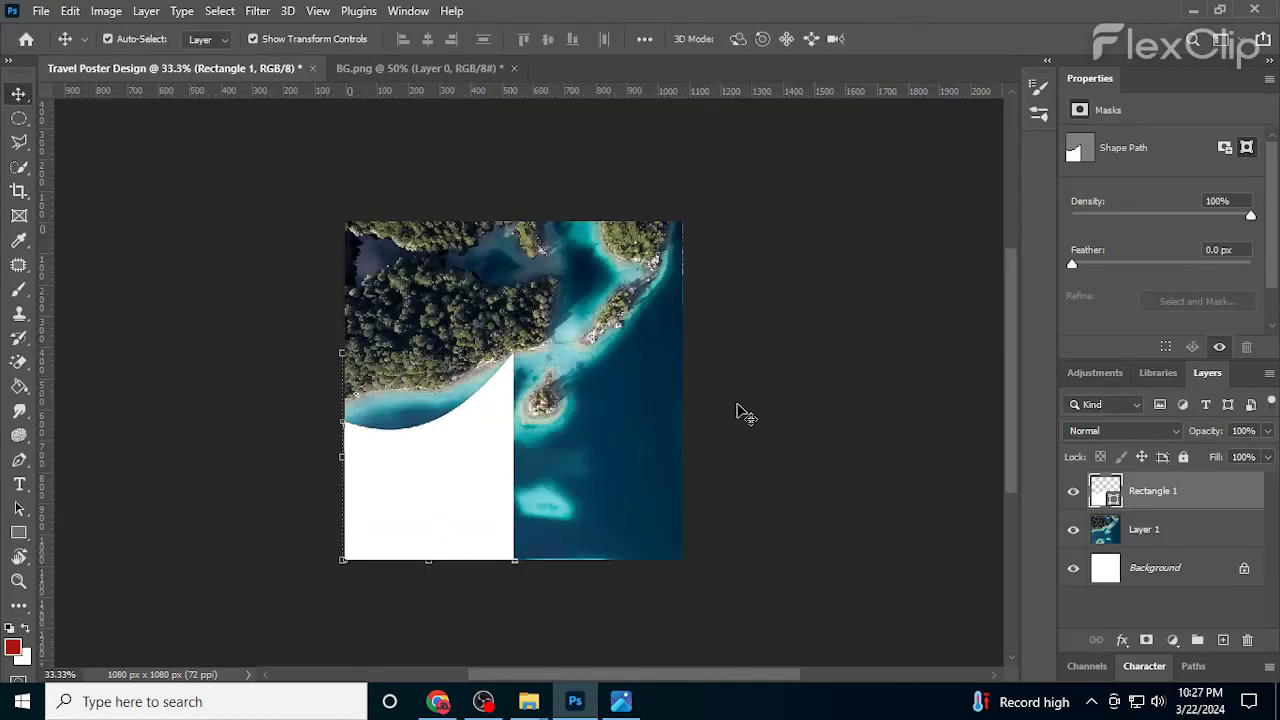
Rasterize the warped white rectangle layer
left_click(737, 408)
key("ctrl+plus")
left_click(510, 430)
right_click(1086, 482)
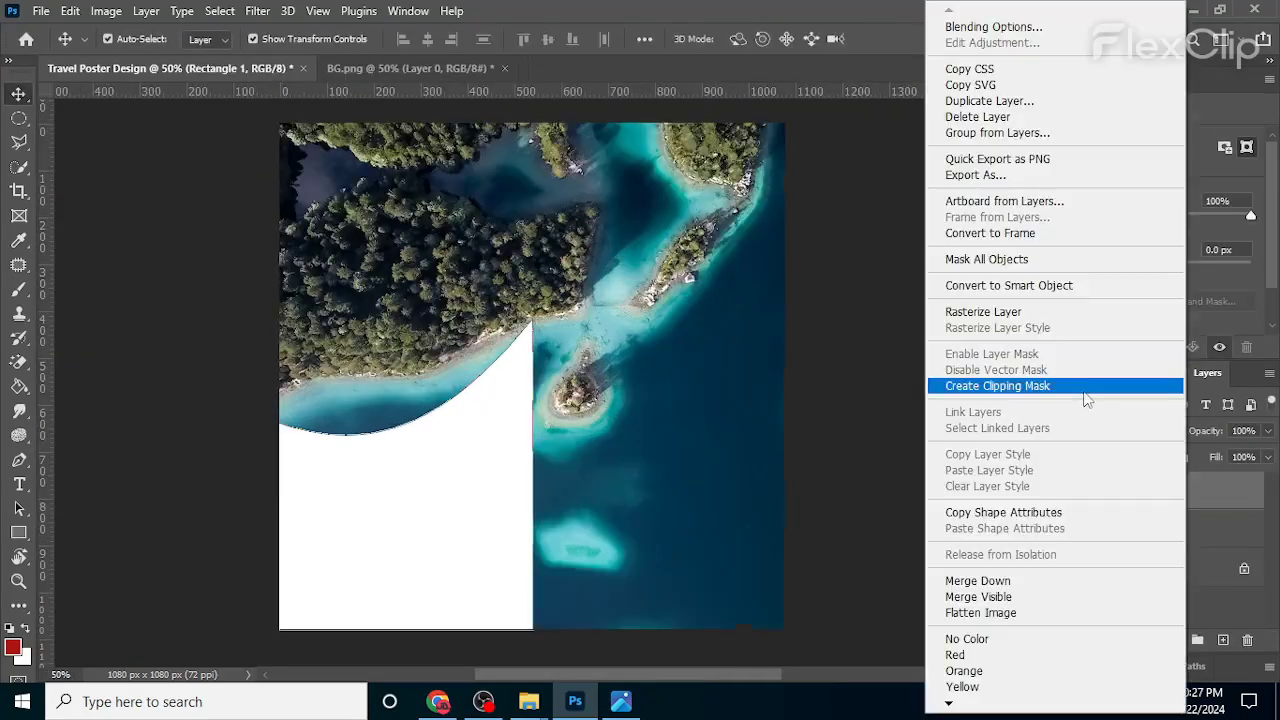
left_click(1030, 309)
Duplicate the curved white shape and flip the copy horizontally to fill the lower-right half of the poster
key("ctrl+j")
key("ctrl+t")
right_click(482, 470)
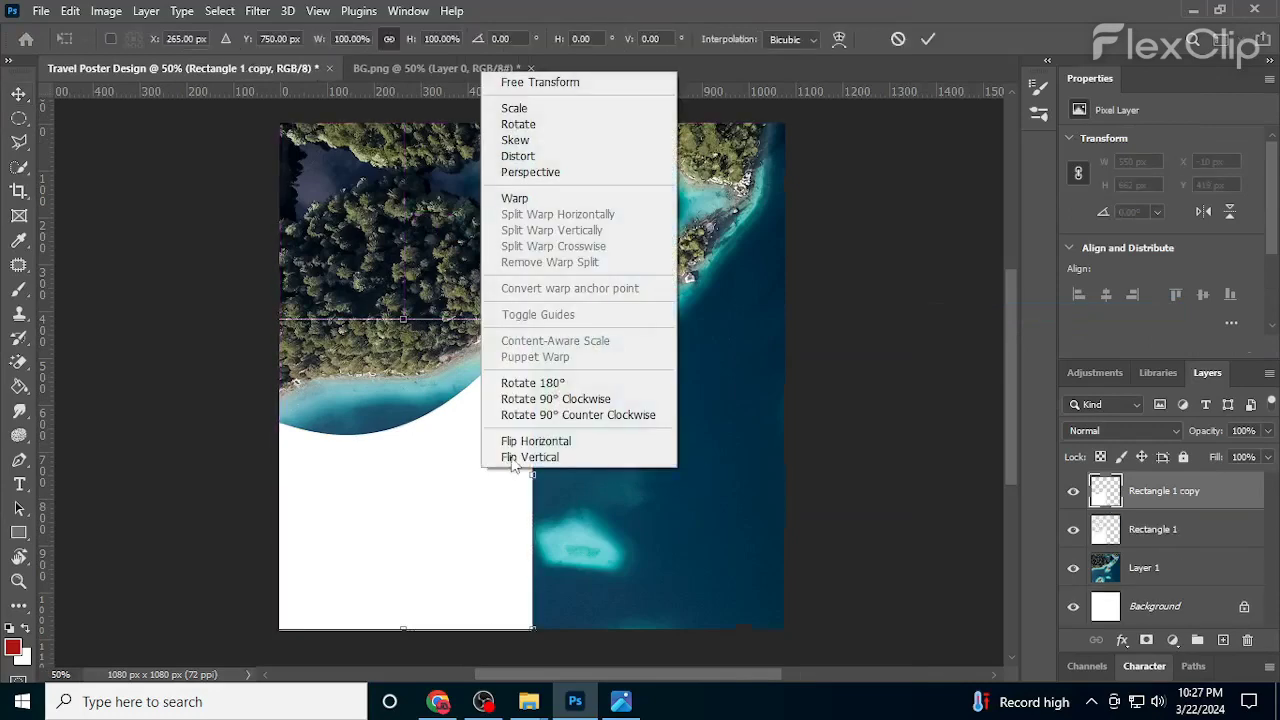
left_click(545, 442)
left_click_drag(417, 480, 586, 395)
key("Return")
Merge the two mirrored white shape layers into one layer
left_click(1170, 529, "ctrl")
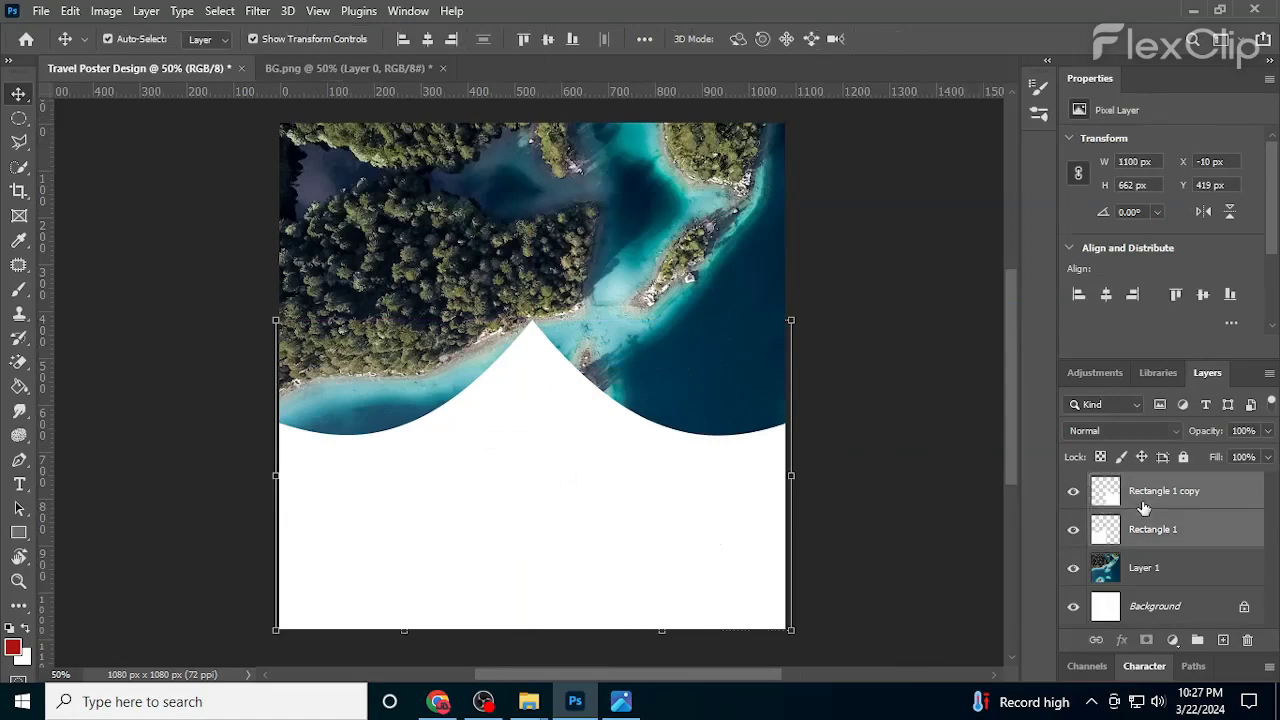
right_click(1186, 512)
left_click(981, 581)
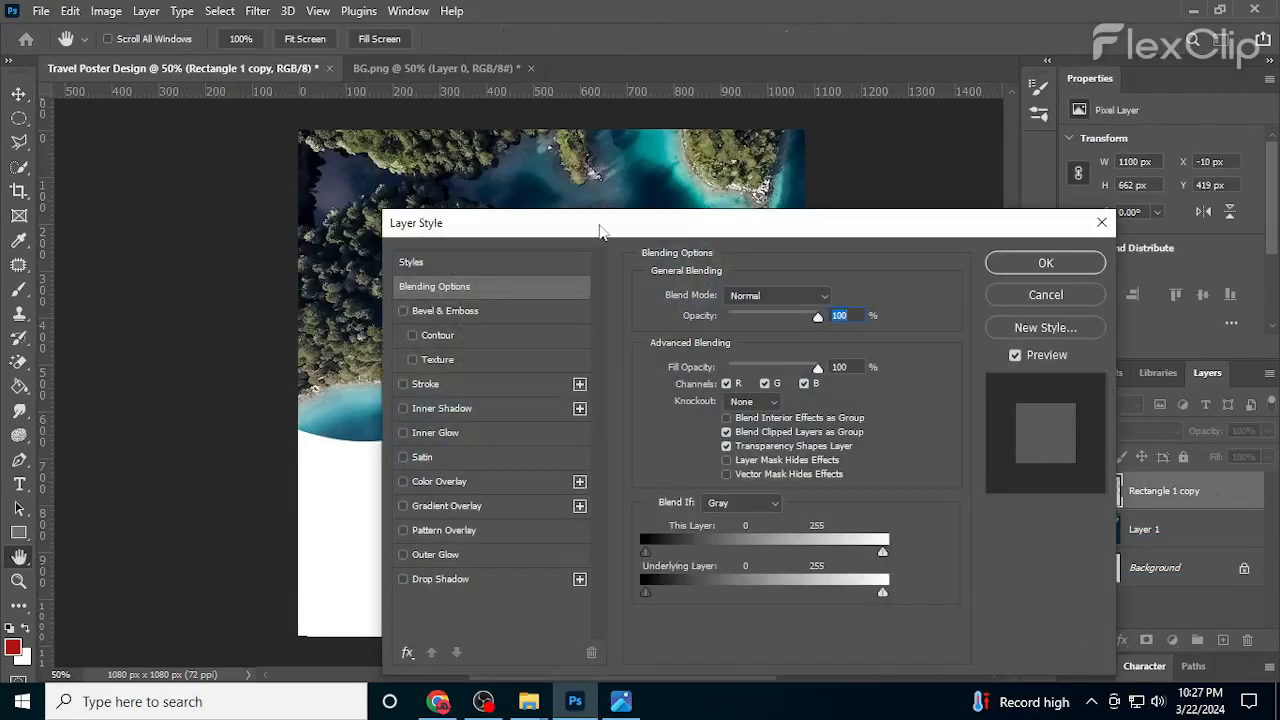
Add a black Multiply drop shadow to the merged white shape with 64% opacity, 34% spread and 84 px size
left_click_drag(600, 230, 905, 140)
left_click(750, 490)
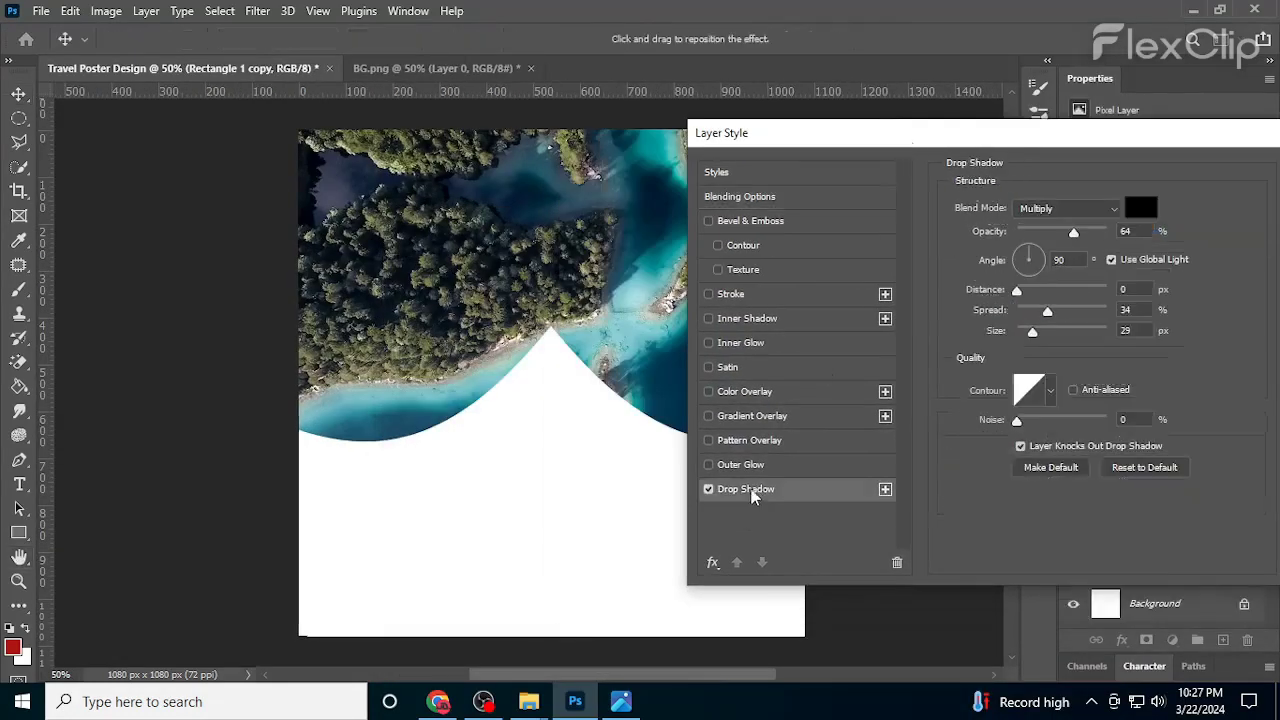
left_click_drag(994, 142, 1072, 165)
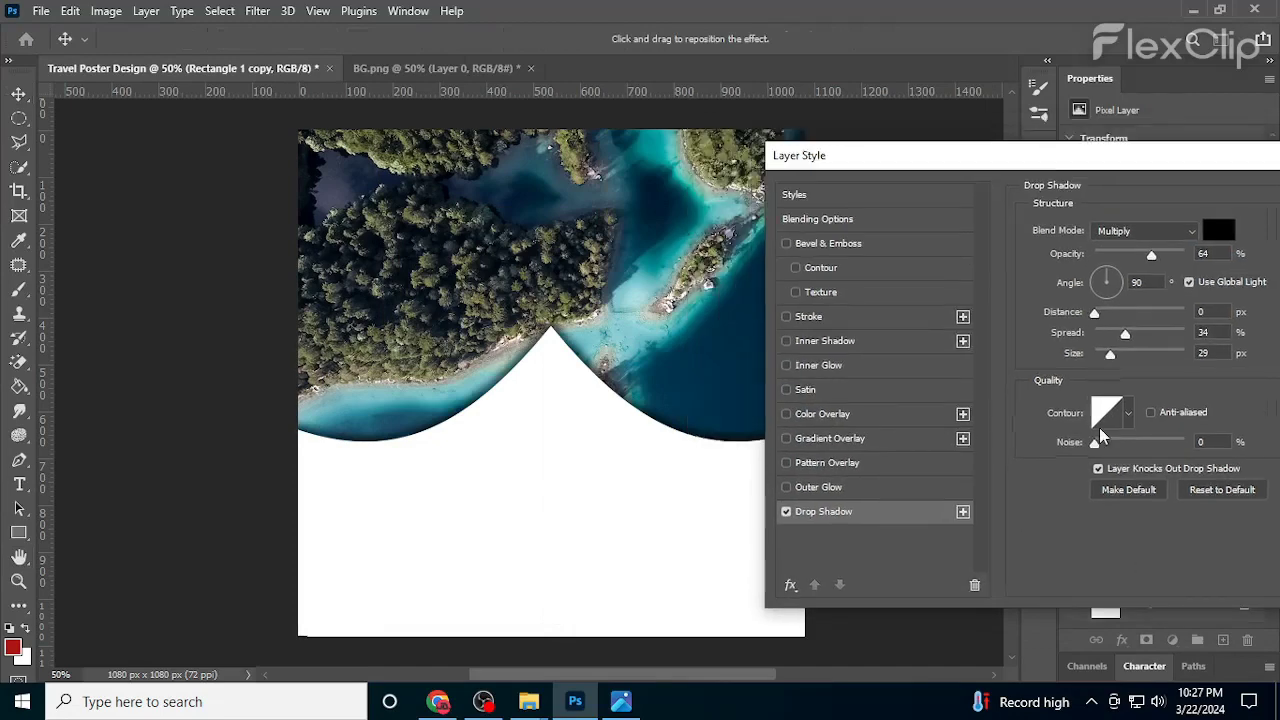
left_click_drag(1110, 354, 1130, 360)
left_click_drag(1106, 158, 690, 292)
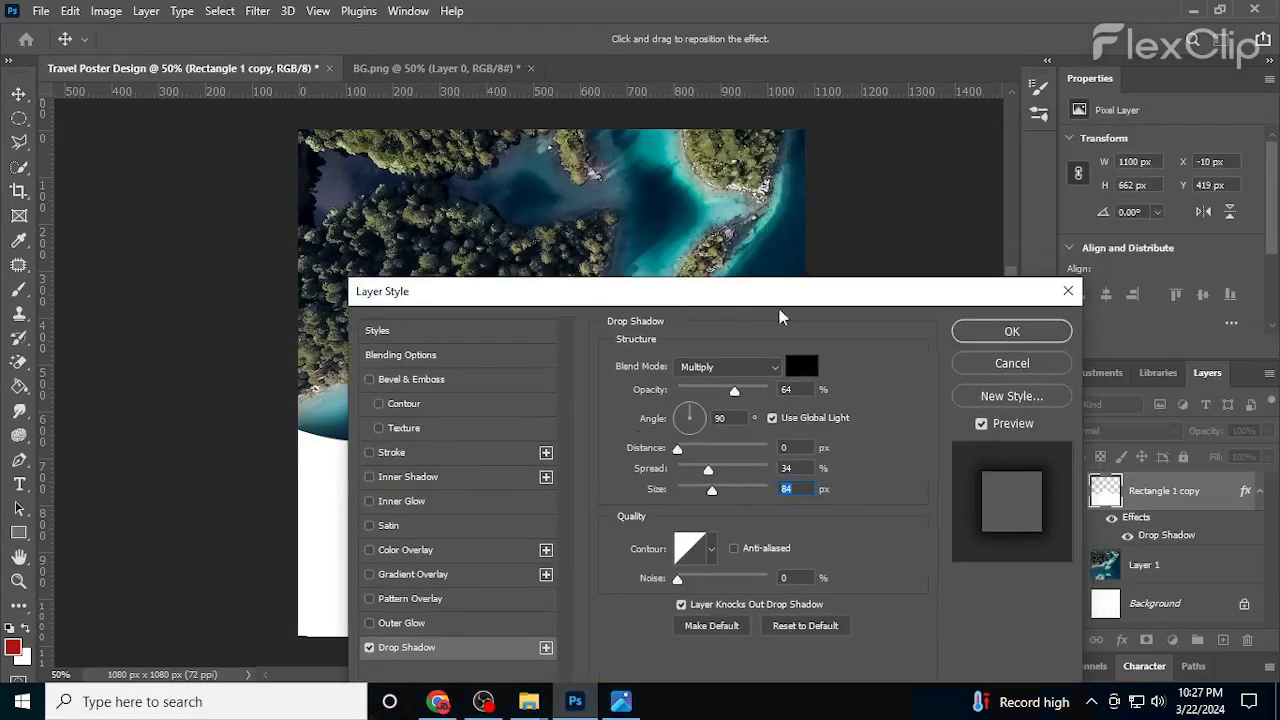
left_click(1004, 331)
left_click(866, 320)
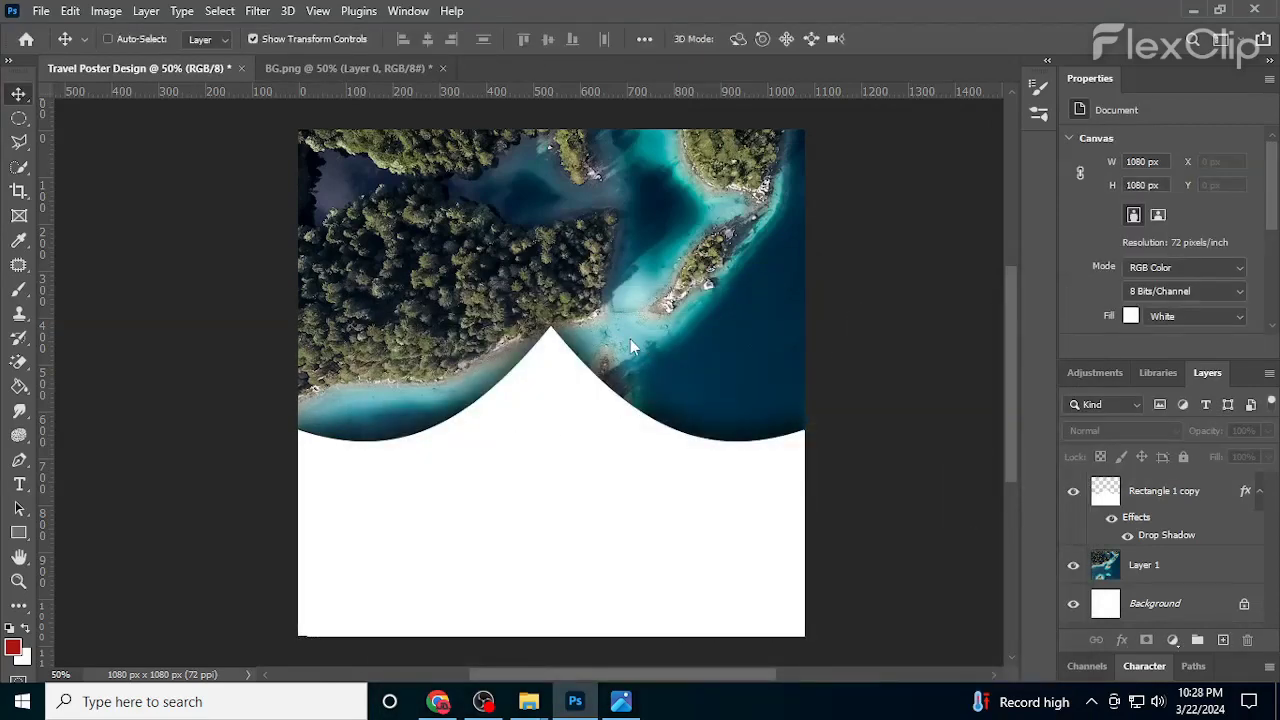
Open the BG 1 image and place it in the travel poster above the white shape
key("ctrl+o")
double_click(218, 156)
left_click_drag(608, 256, 540, 330)
Clip the blue gradient image to the white shape and move it down to cover the shape
right_click(1162, 494)
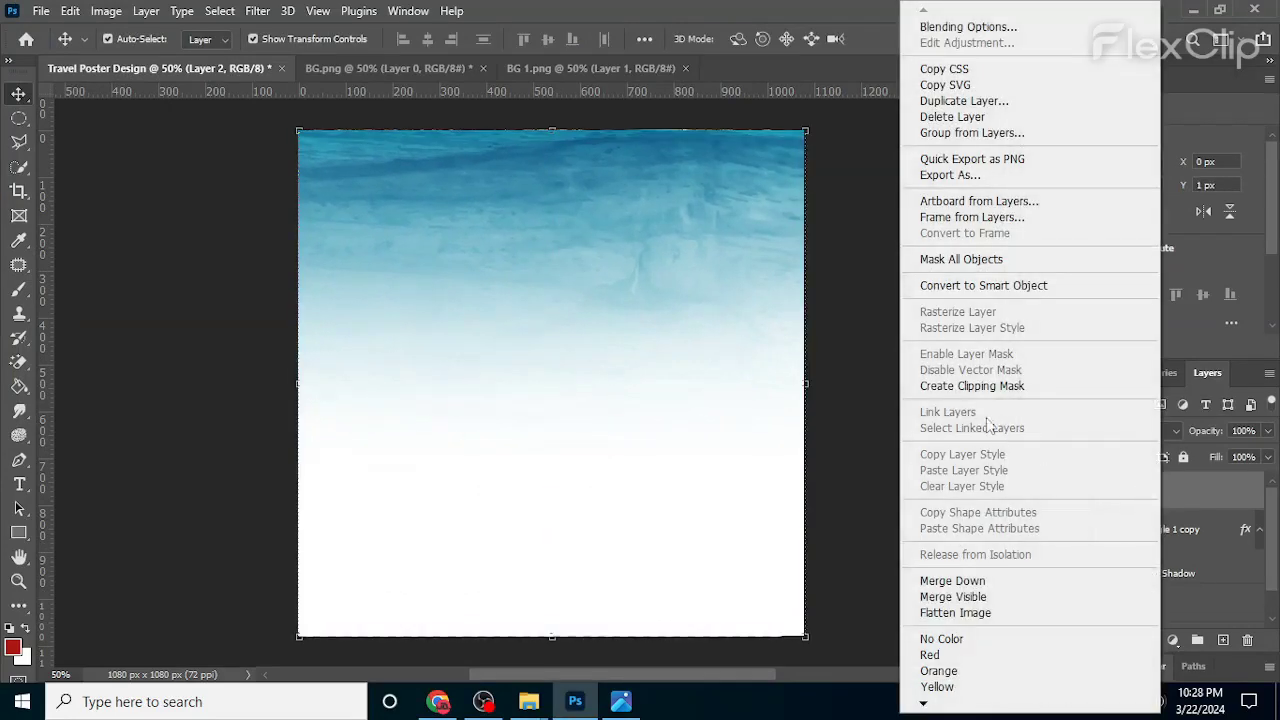
left_click(1066, 386)
left_click_drag(682, 312, 663, 504)
key("Return")
left_click_drag(580, 322, 548, 378)
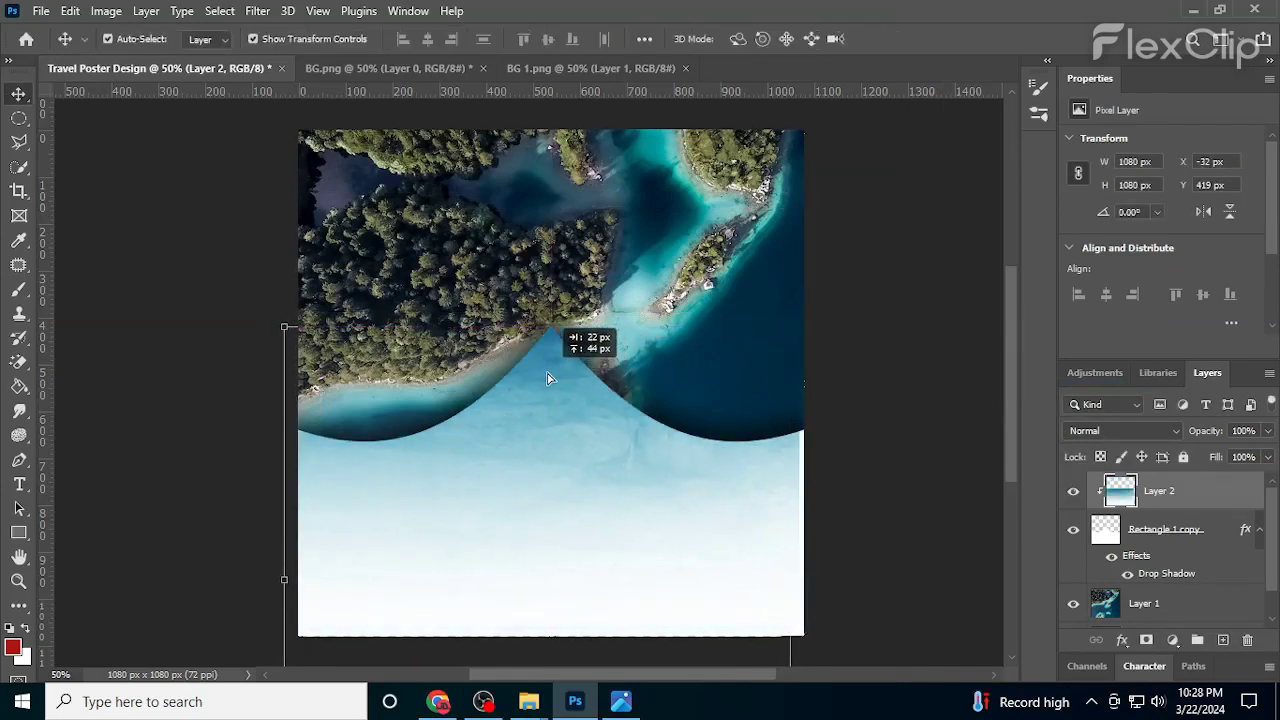
Open the plane image and place it in the travel poster
key("ctrl+o")
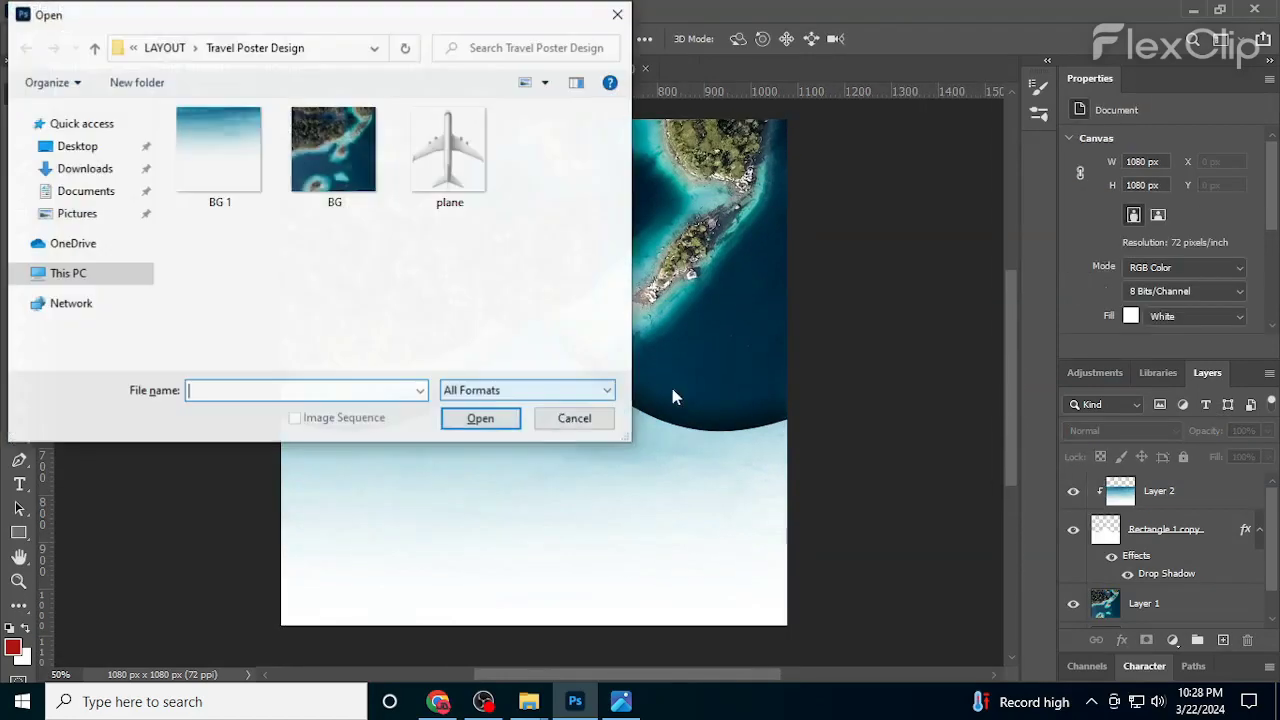
double_click(432, 204)
mouse_move(609, 352)
left_mouse_down()
mouse_move(126, 178)
mouse_move(123, 76)
mouse_move(140, 68)
mouse_move(586, 362)
left_mouse_up()
Scale the plane down to about 318 by 366 px and place it with its tail over the curve's central peak
key("ctrl+t")
left_click_drag(429, 176, 600, 373)
left_click_drag(640, 441, 500, 374)
scroll(550, 352, "up", 2)
key("Return")
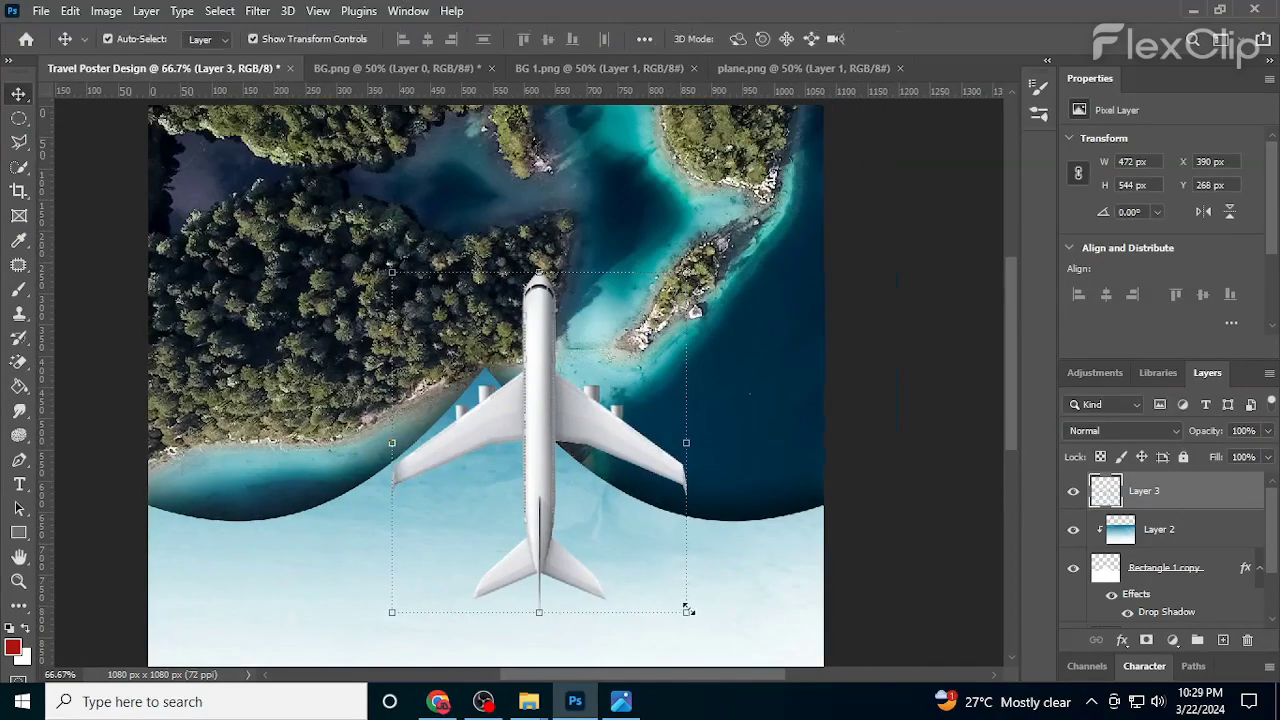
key("ctrl+t")
left_click_drag(634, 560, 623, 480)
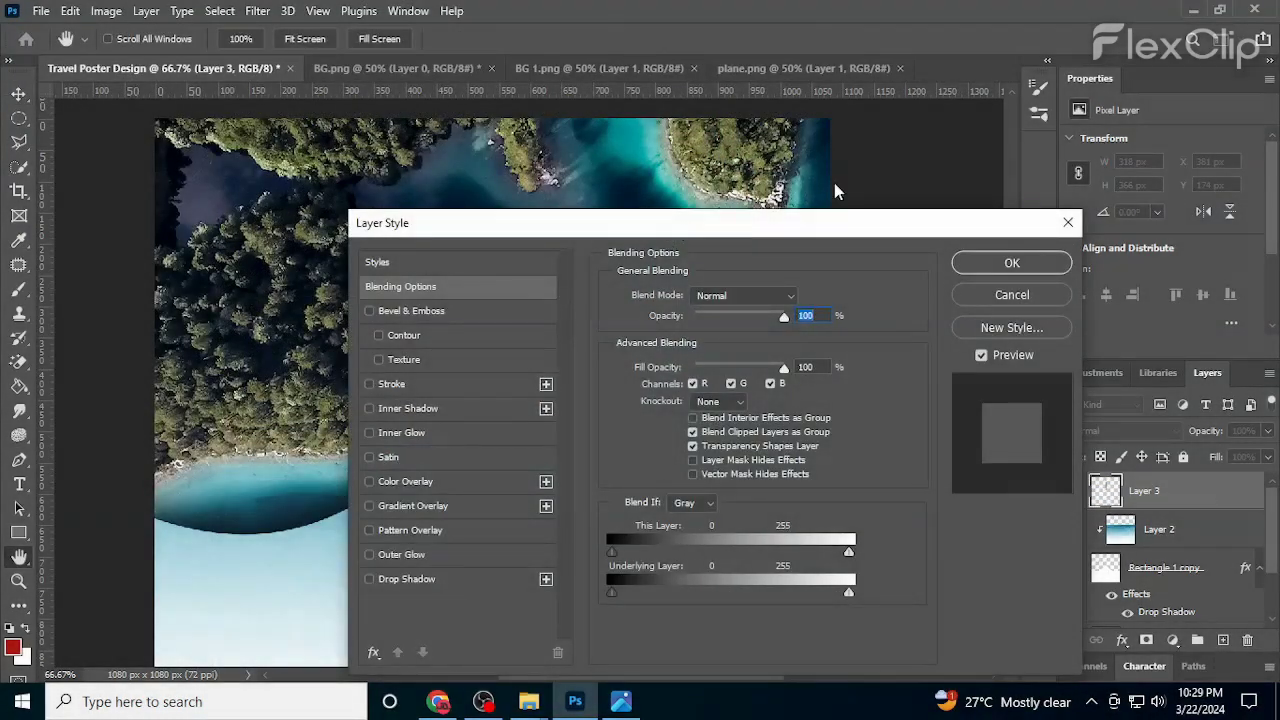
Add a black Multiply drop shadow to the plane with 64% opacity, 16% spread and 35 px size
left_click_drag(480, 223, 725, 140)
left_click(712, 498)
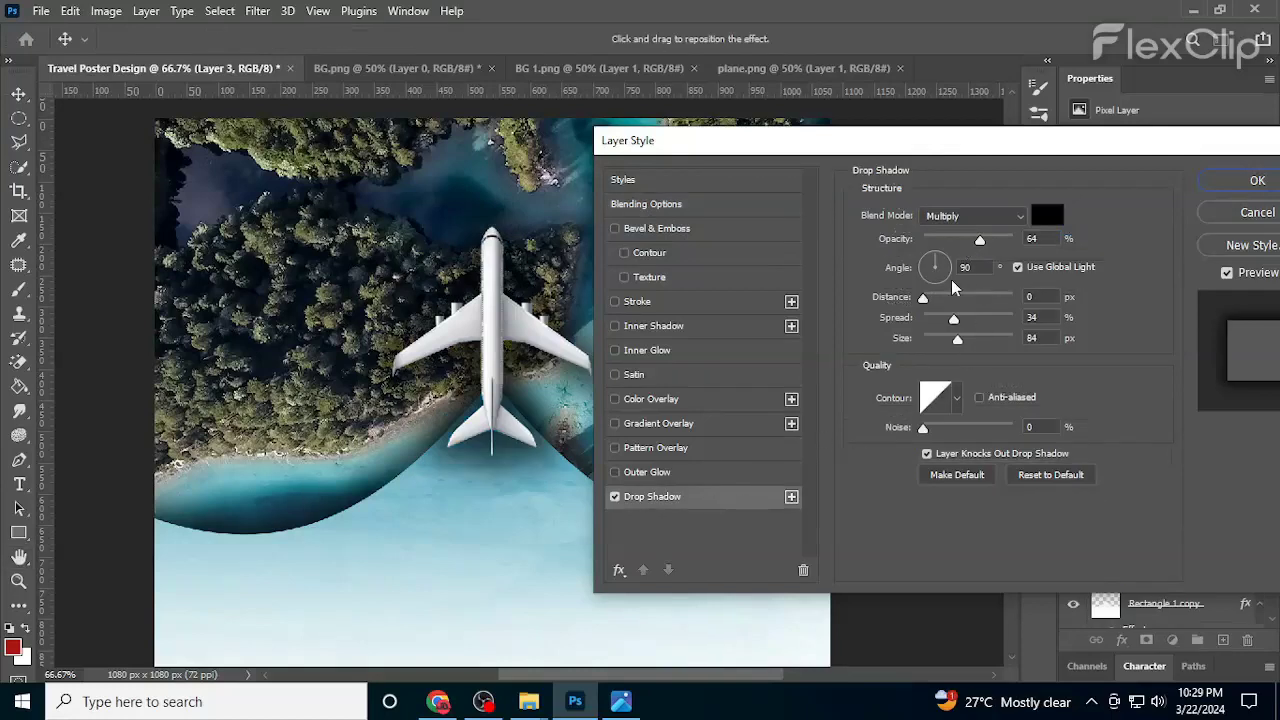
mouse_move(956, 340)
left_mouse_down()
mouse_move(942, 345)
mouse_move(942, 323)
left_mouse_up()
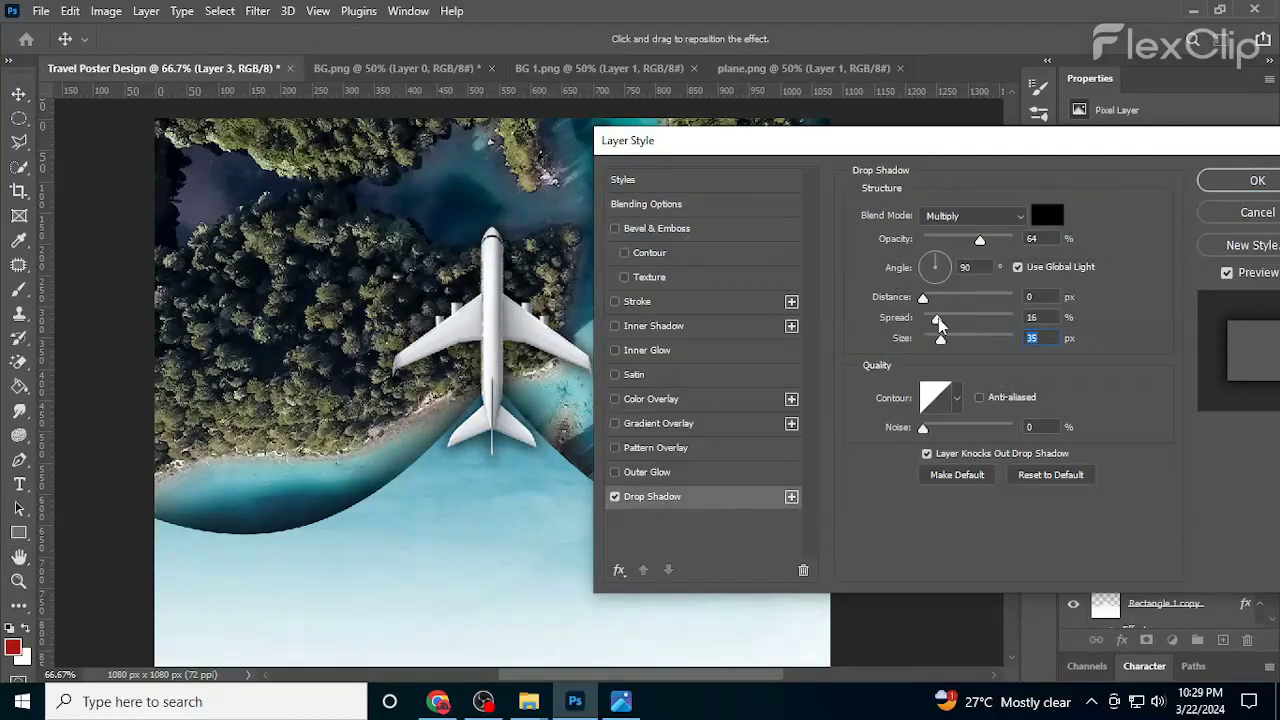
left_click(1240, 180)
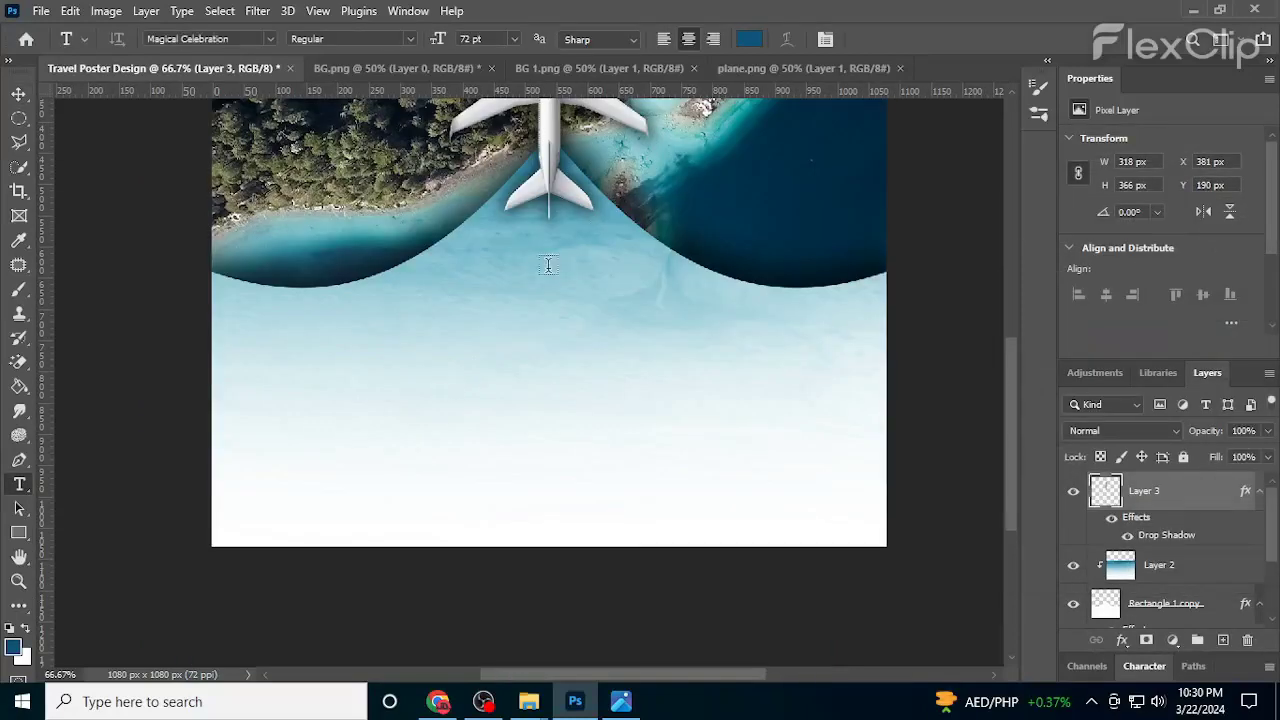
Add the text "TRAVEL" in blue Magical Celebration, enlarge it to about 114 pt and centre it below the plane
left_click(422, 385)
key("BackSpace")
type("TRAVE")
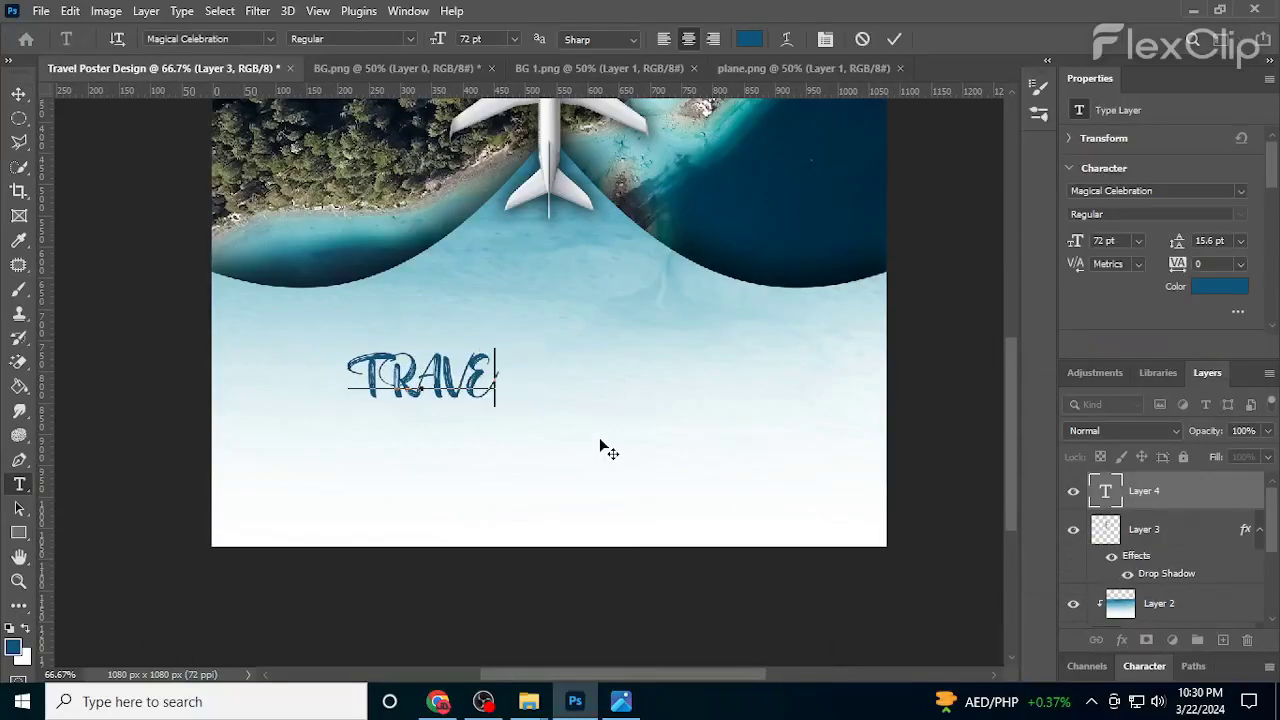
type("L")
left_click(16, 94)
left_click_drag(520, 354, 633, 294)
left_click_drag(526, 356, 592, 343)
key("Return")
Add the text "the world" in Magical Celebration, scale it to about 102 pt and centre it under "TRAVEL"
key("t")
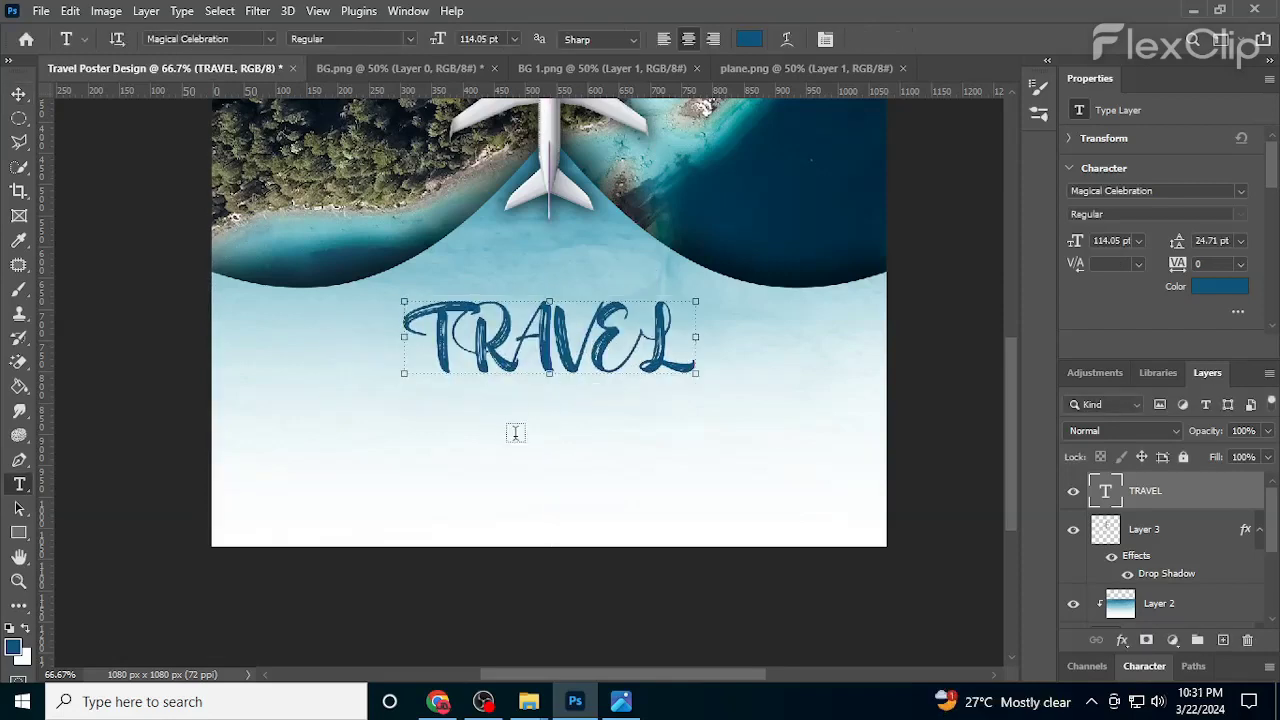
left_click(514, 428)
type("the world")
left_click(16, 93)
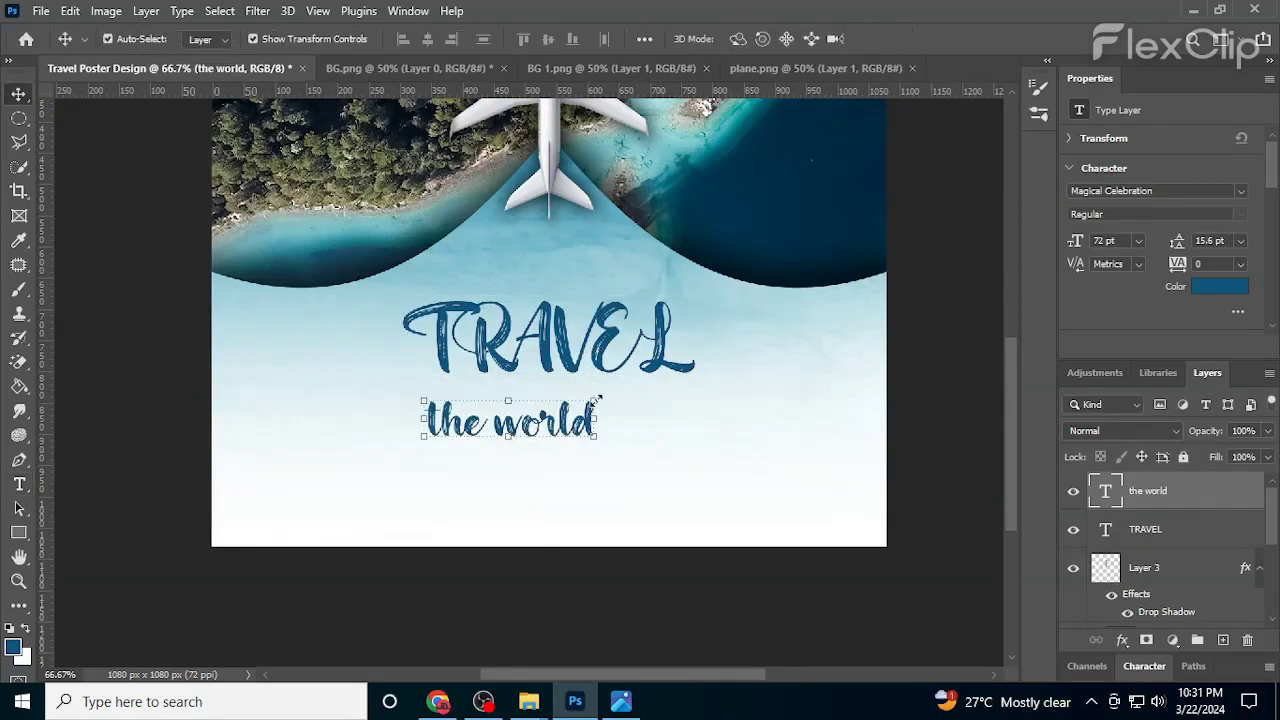
left_click_drag(594, 396, 620, 401)
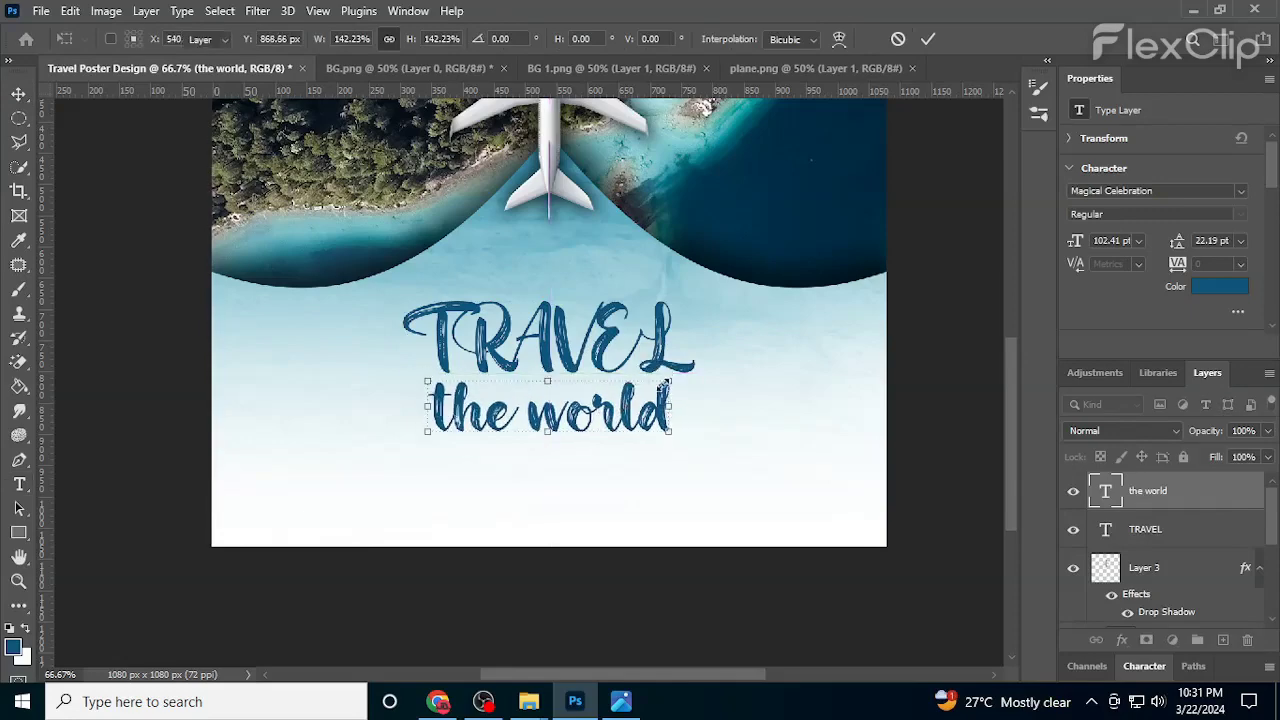
key("Return")
Change the "TRAVEL" font to Picky Retro, then enlarge the word and move it just above "the world"
key("ctrl+plus")
left_click(618, 290)
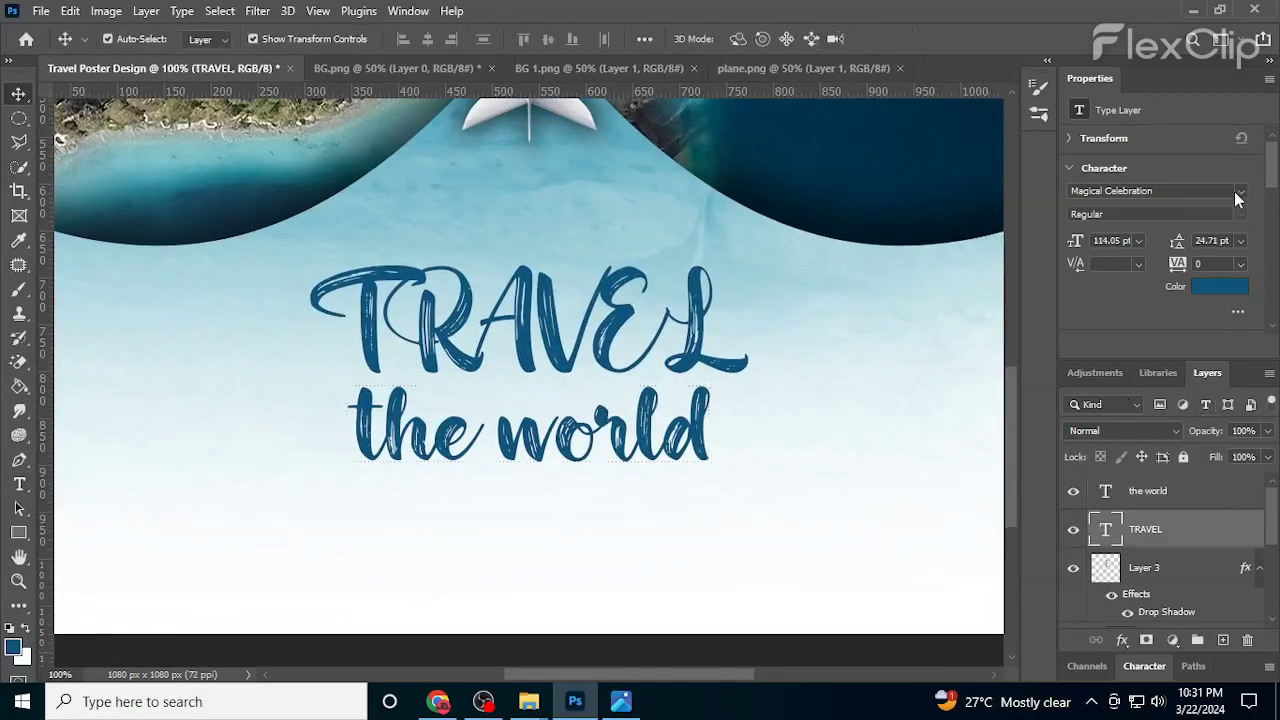
left_click(1239, 192)
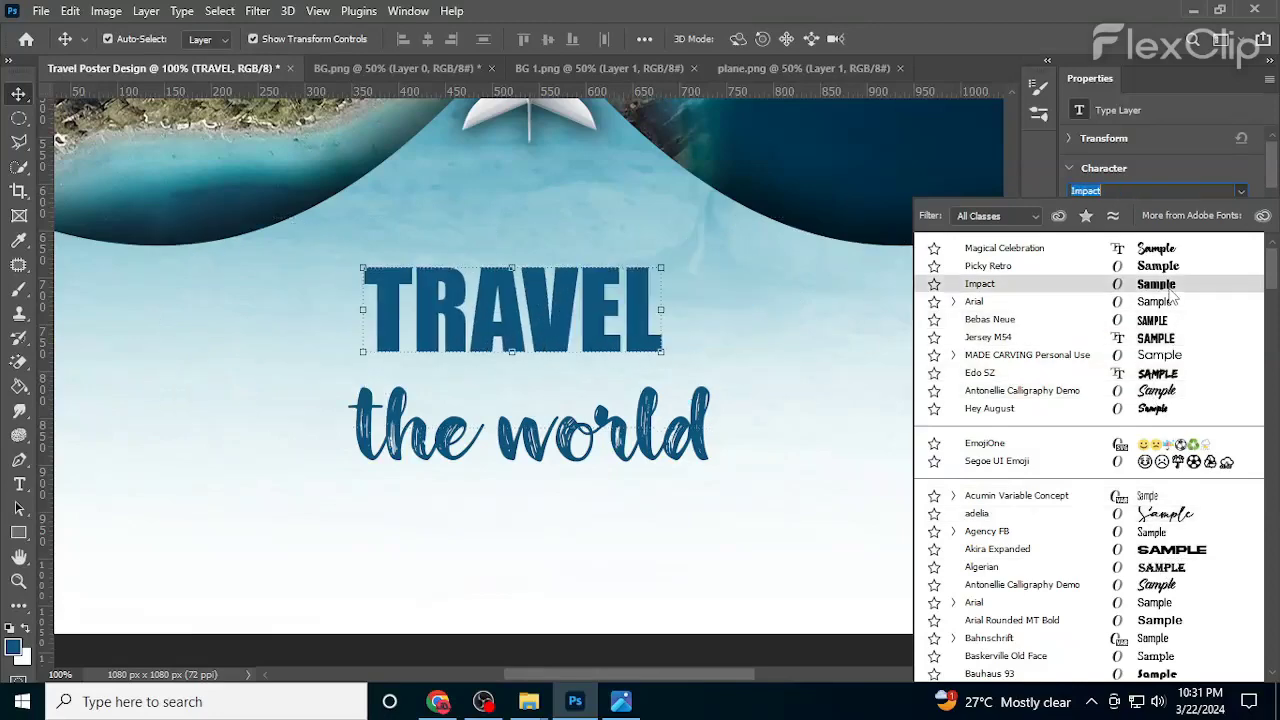
left_click(1150, 266)
left_click(706, 354)
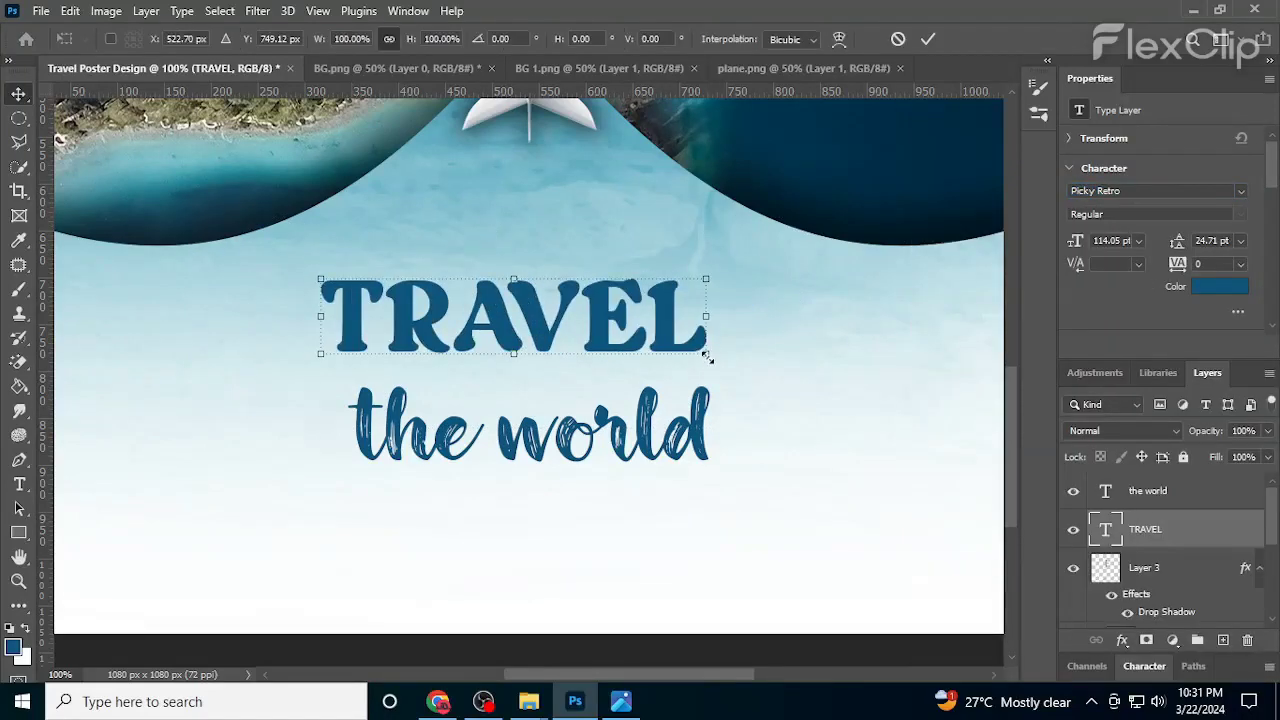
left_click_drag(729, 394, 766, 372)
left_click_drag(645, 350, 662, 352)
key("Return")
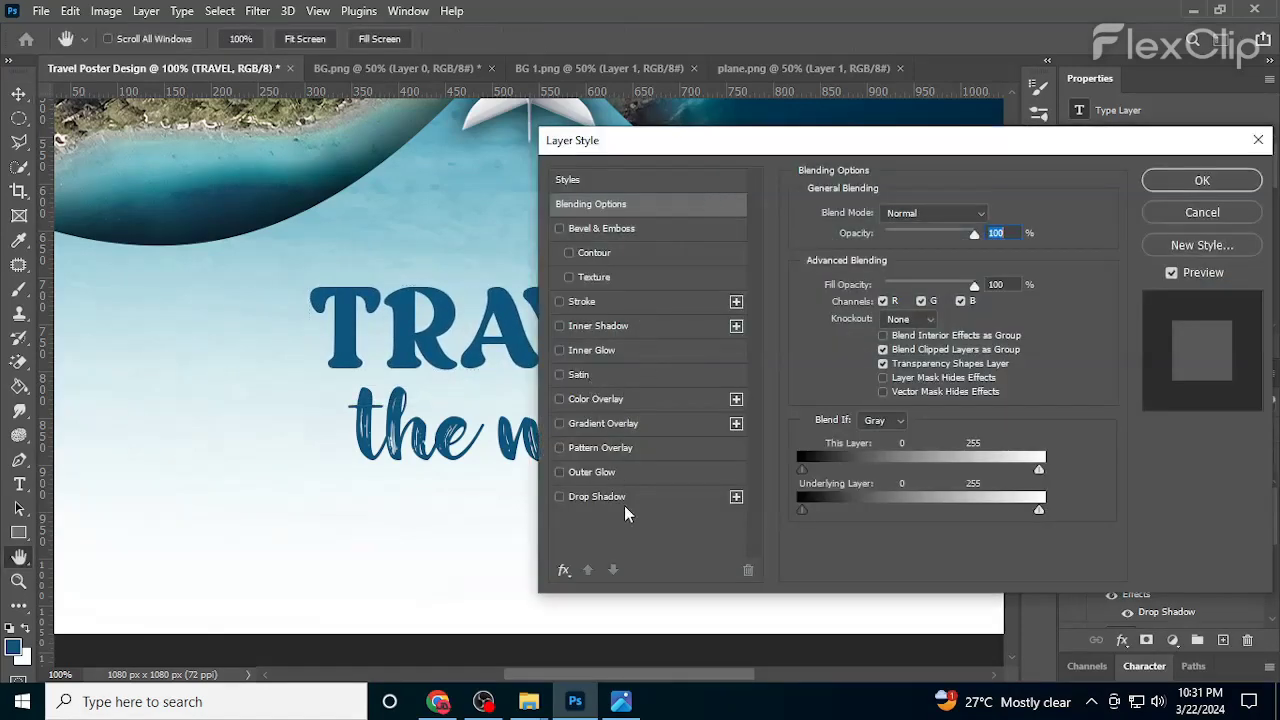
Add a 10 px white outside stroke to the "TRAVEL" text
left_click(612, 305)
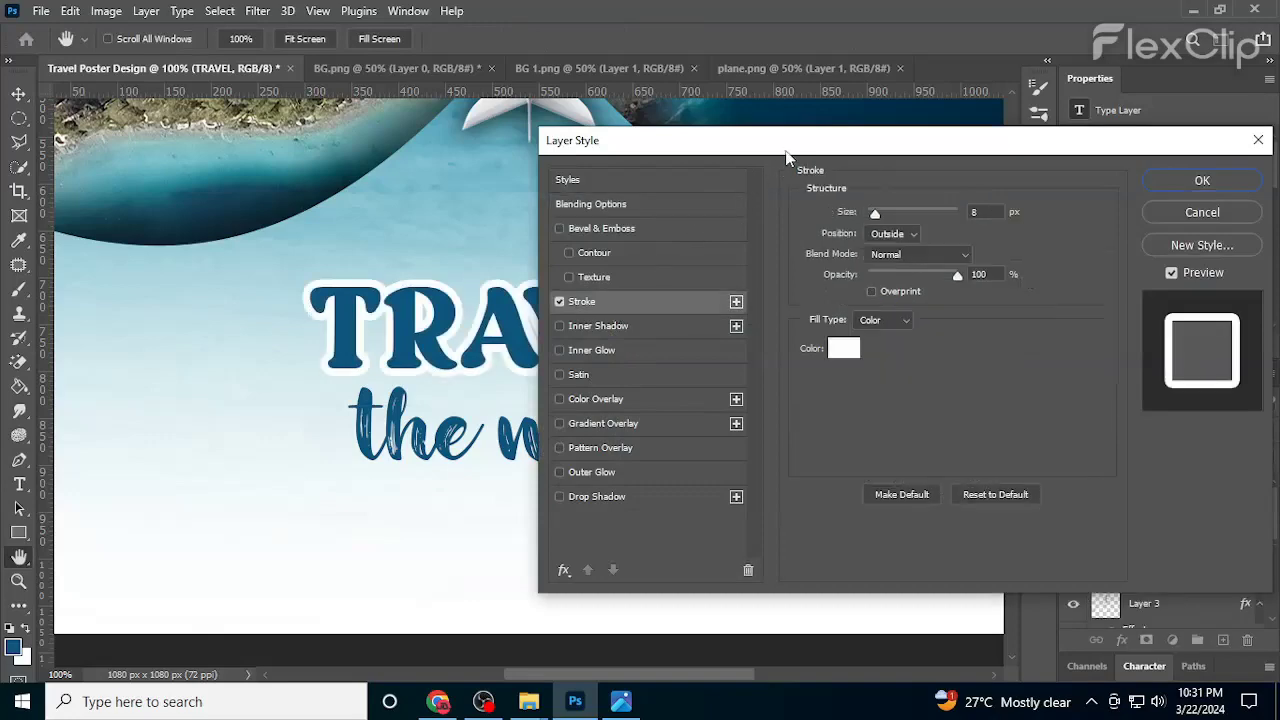
left_click_drag(785, 153, 910, 167)
double_click(1090, 225)
type("10")
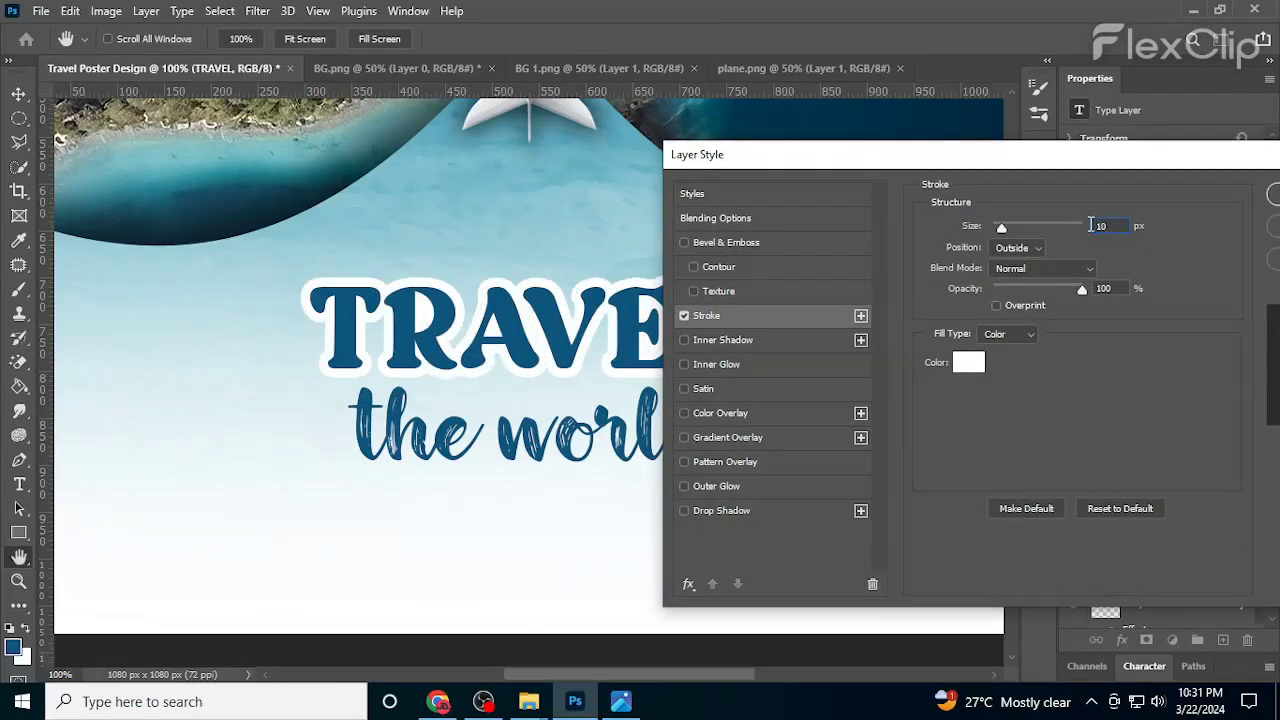
key("Return")
Give "the world" a 6 px white outside stroke and a drop shadow with 64% opacity, 36% spread and 24 px size
left_click(1180, 500)
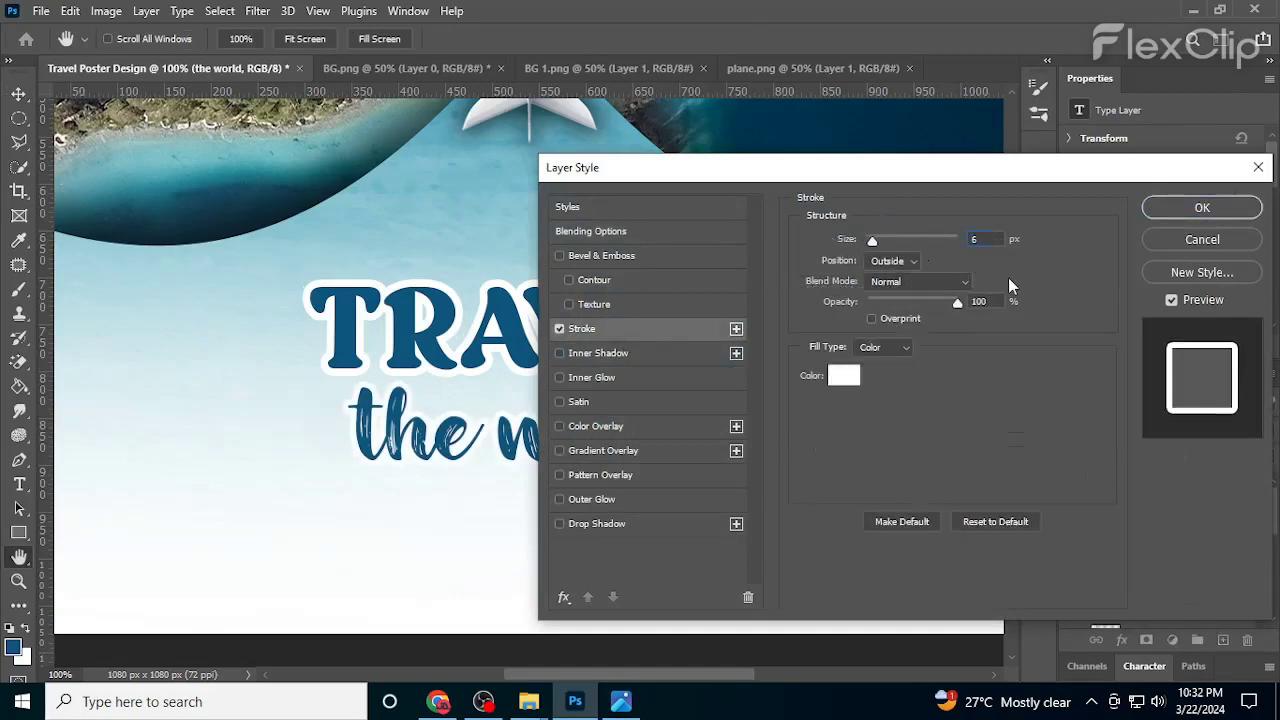
left_click(597, 523)
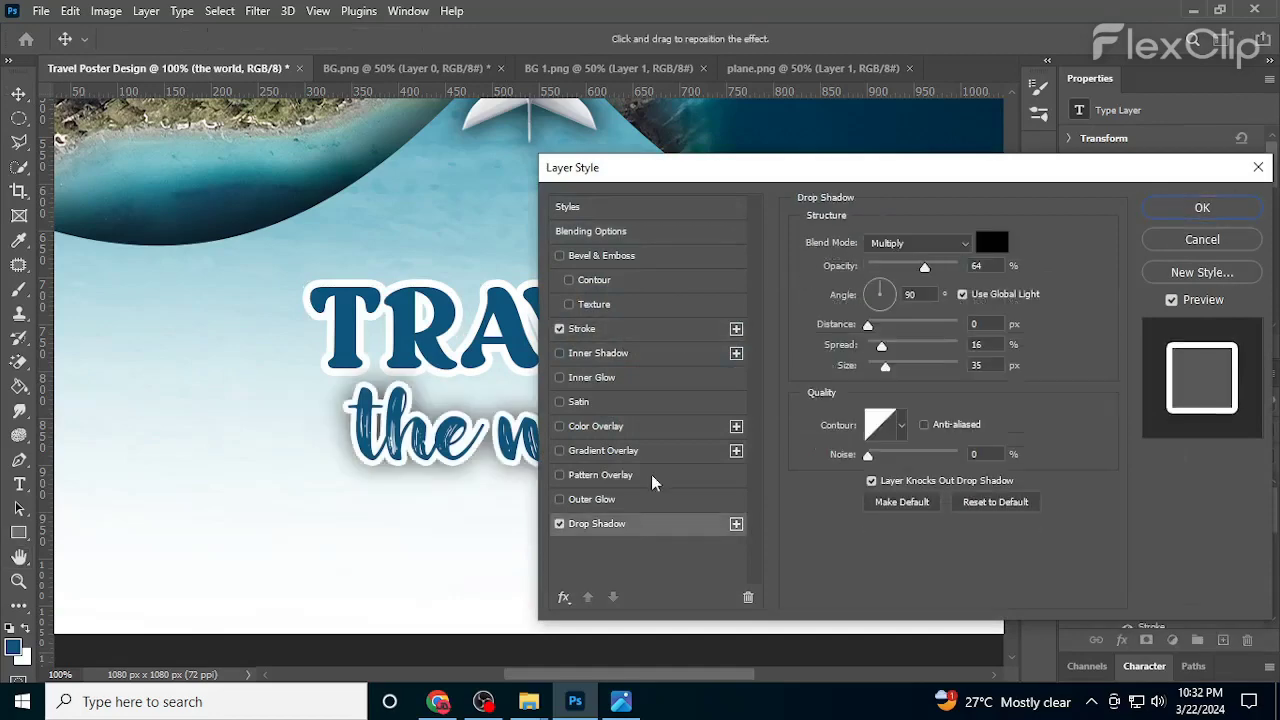
left_click_drag(860, 167, 1045, 127)
left_click_drag(1068, 326, 1085, 304)
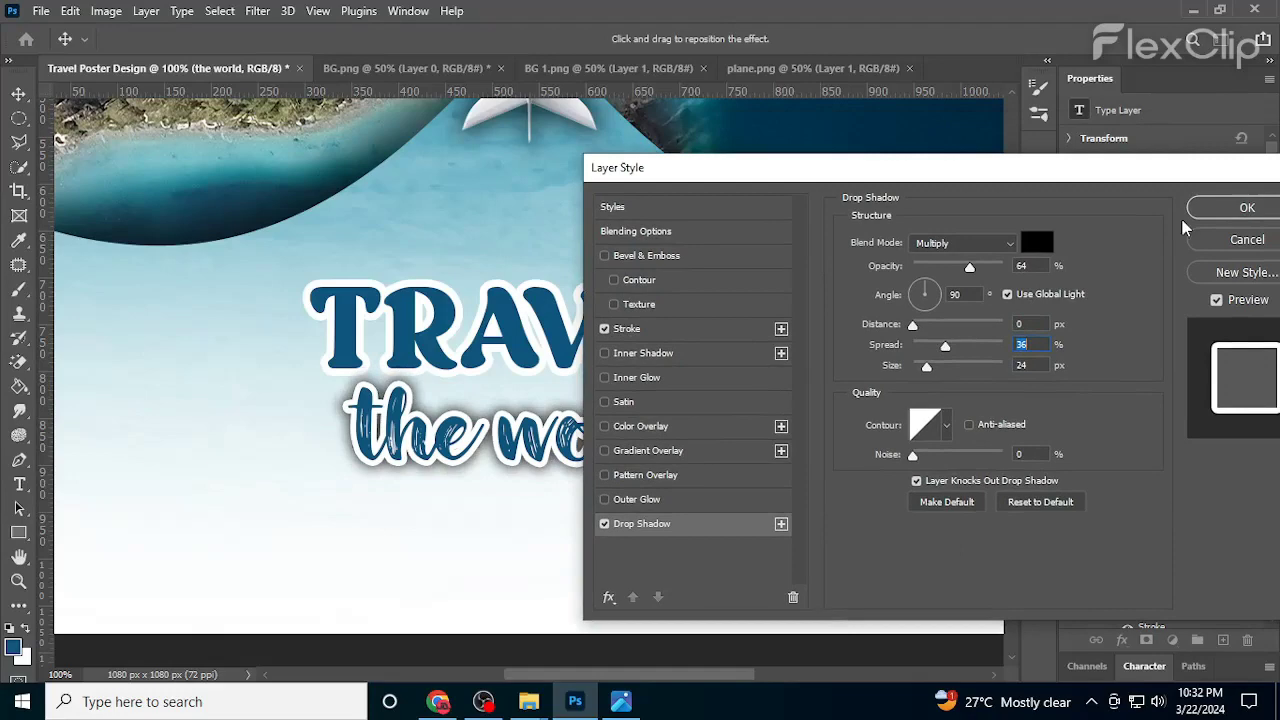
left_click(1195, 210)
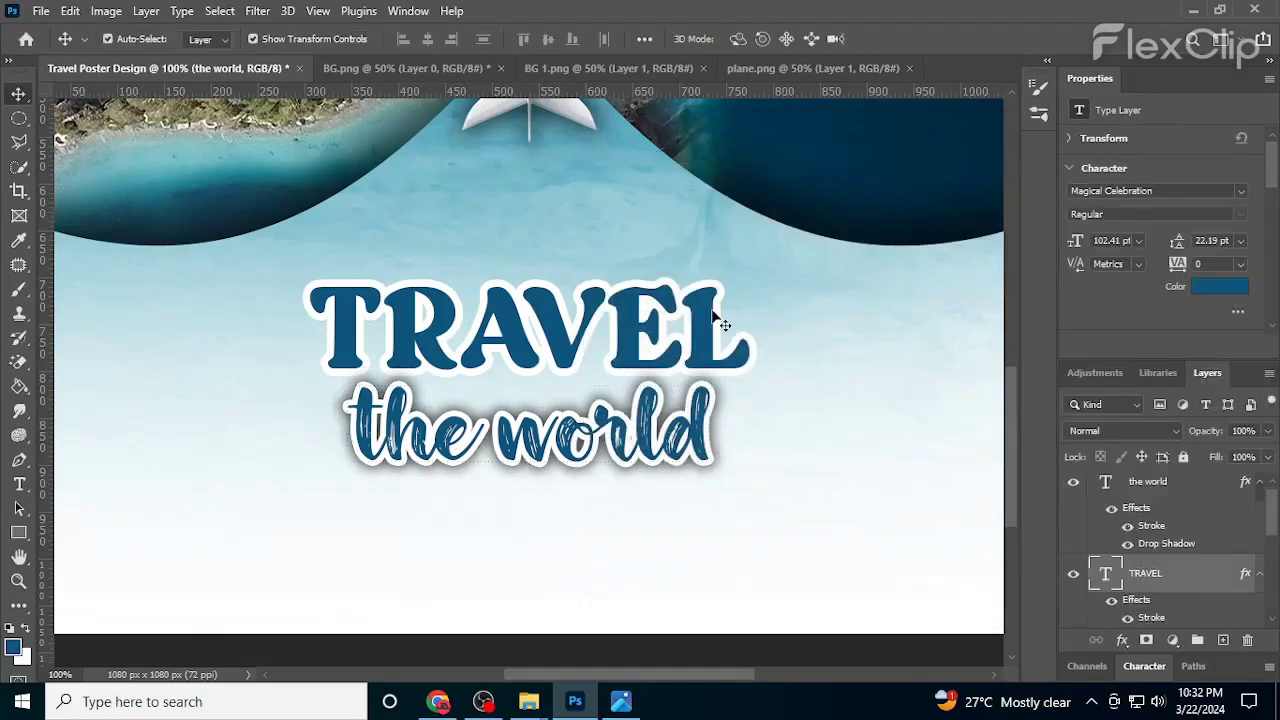
Add a drop shadow with about 82% opacity to the "TRAVEL" text and adjust its size and spread
double_click(1136, 552)
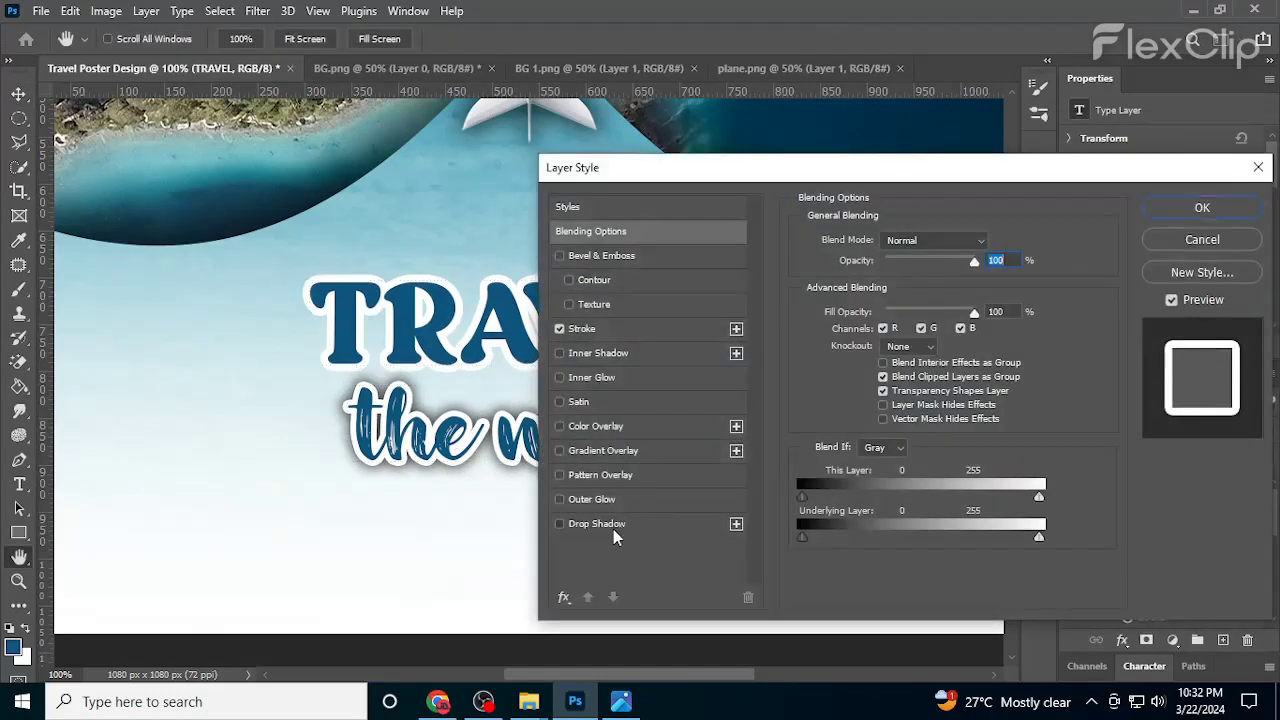
left_click(600, 524)
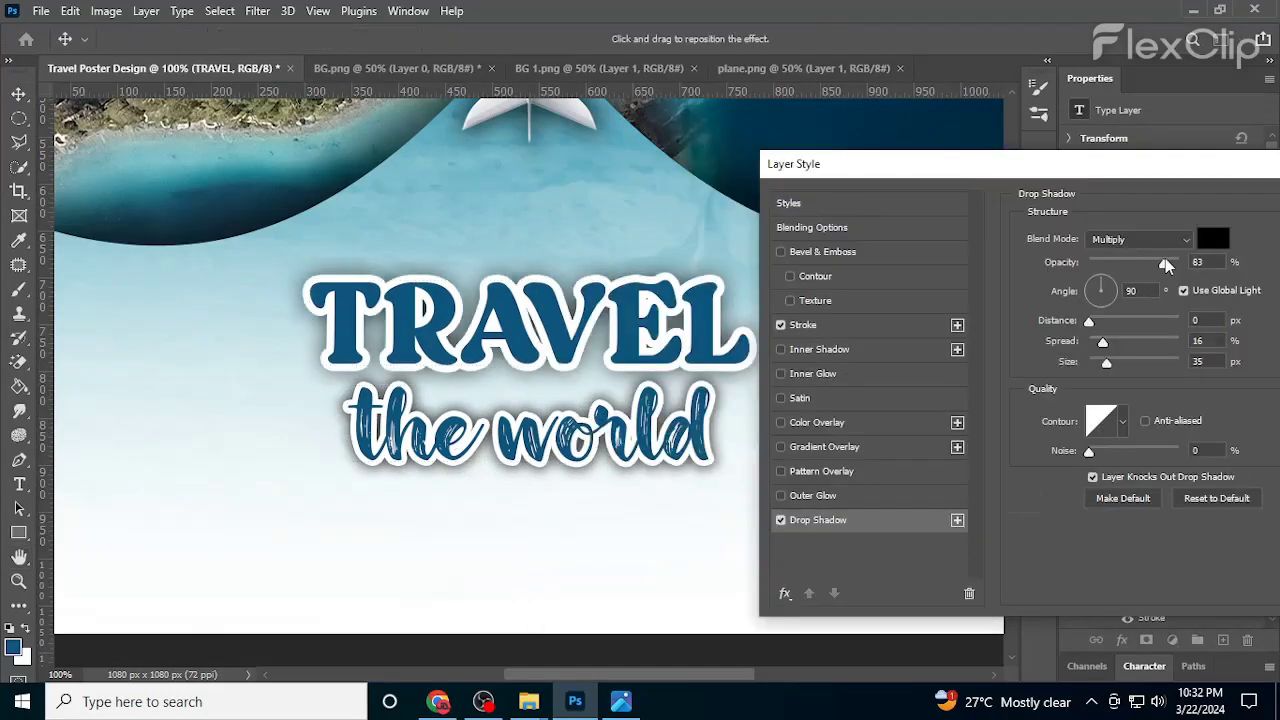
left_click_drag(1112, 362, 1108, 364)
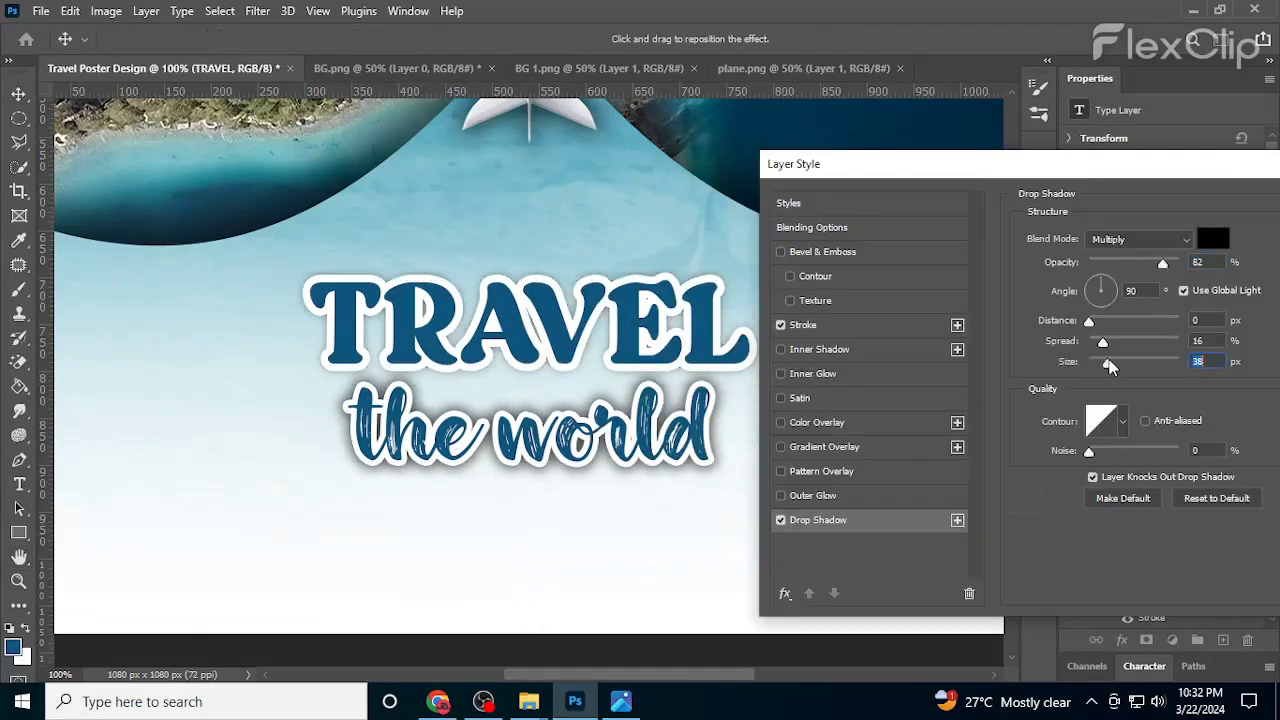
left_click_drag(1090, 322, 1110, 345)
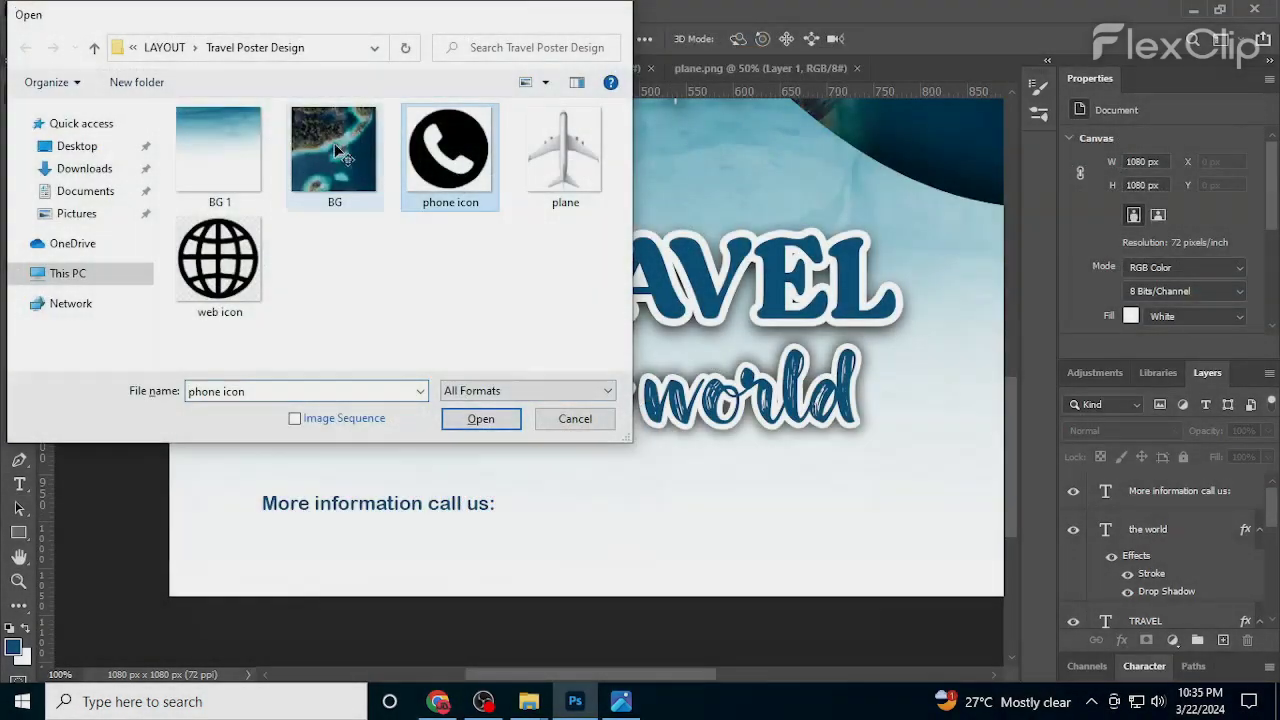
Open the phone icon image and isolate its white handset by erasing the black circle and outer white background
left_click(480, 414)
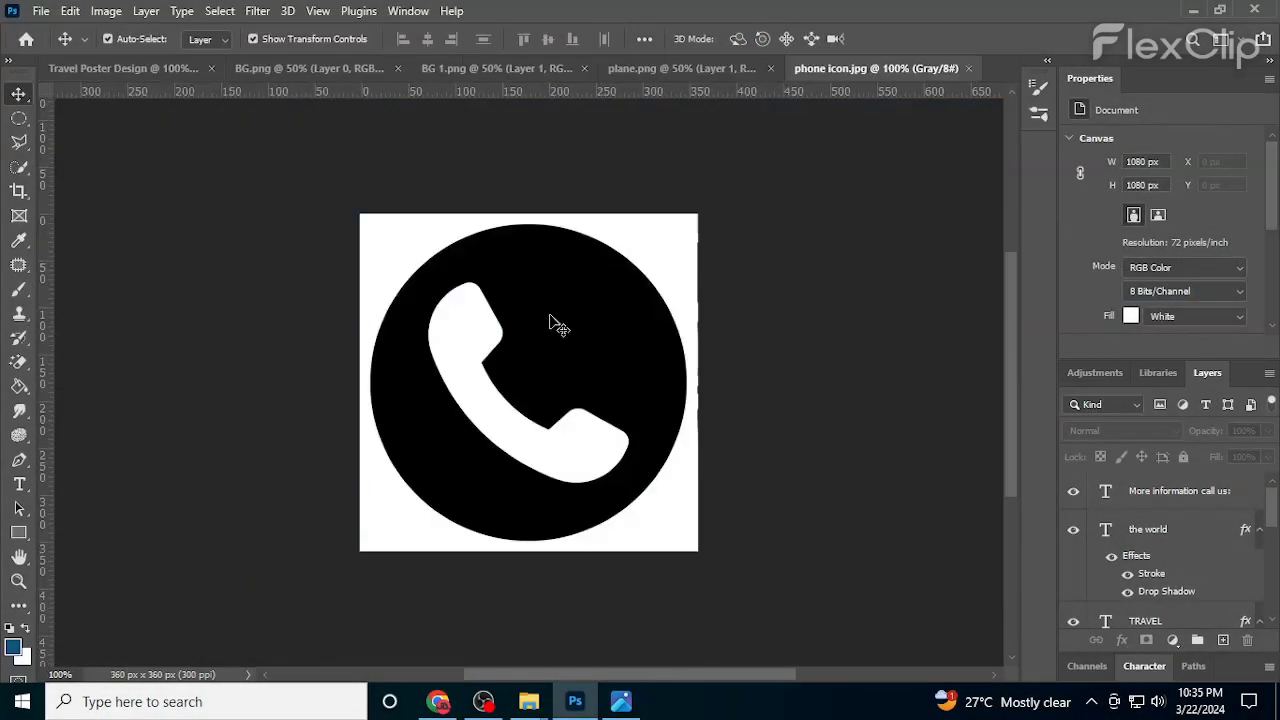
double_click(1204, 495)
key("Return")
key("e")
left_click(609, 301)
left_click(674, 255)
key("v")
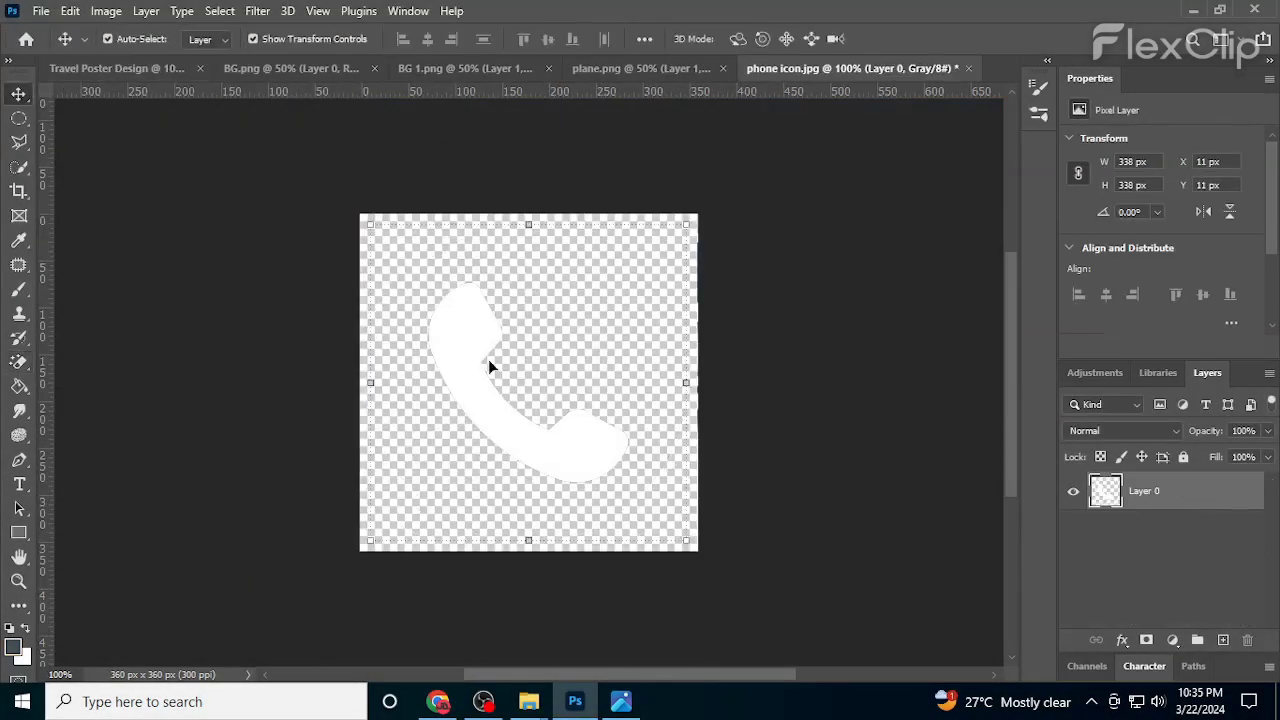
Move the handset into the travel poster and scale it to about 103 px wide near "More information call us:"
mouse_move(488, 359)
left_mouse_down()
mouse_move(357, 362)
mouse_move(538, 396)
left_mouse_up()
left_click_drag(608, 198, 389, 418)
key("Return")
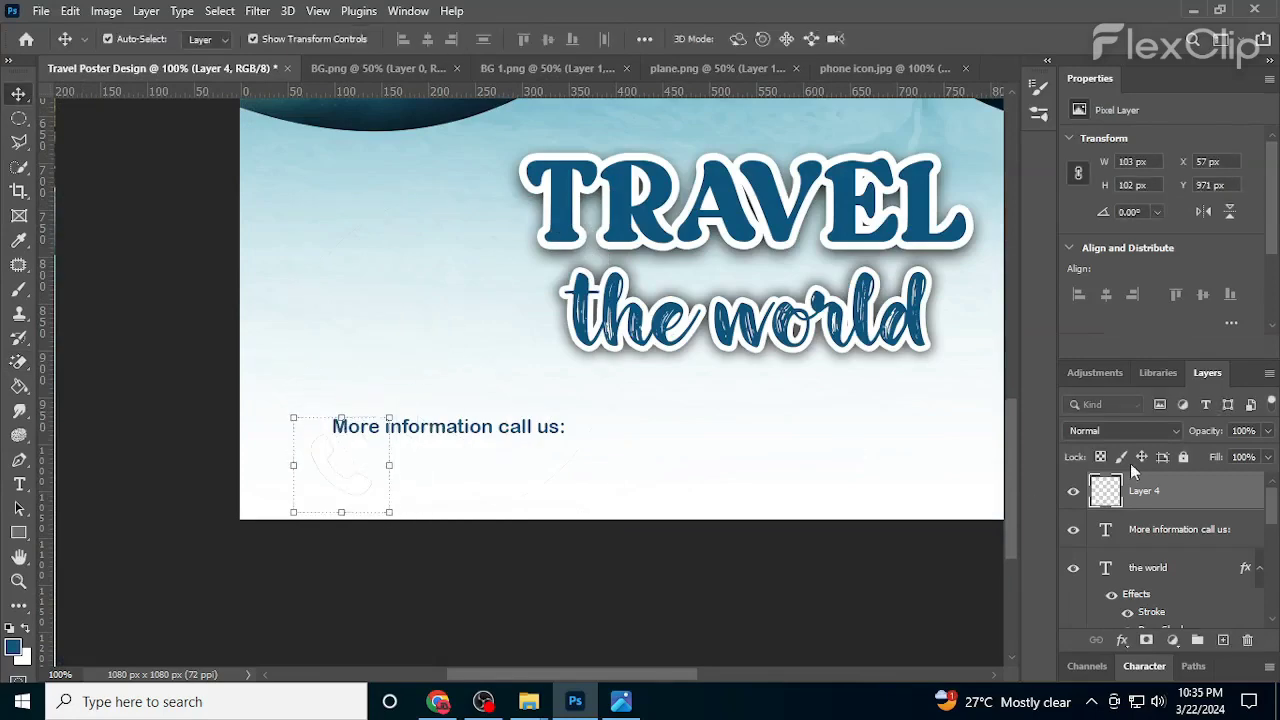
Apply a colour overlay to the handset and scale it down beside the "More information call us:" text
double_click(1205, 499)
left_click(585, 456)
left_click(1172, 241)
scroll(334, 422, "up", 1)
left_click_drag(443, 600, 304, 488)
key("Return")
Add a blue rounded square behind the handset, just before the "More information call us:" text
key("u")
key("v")
left_click_drag(1092, 492, 1100, 591)
Duplicate the "More information call us:" line directly below and replace the copy's text with the contact phone number
scroll(264, 477, "up", 1)
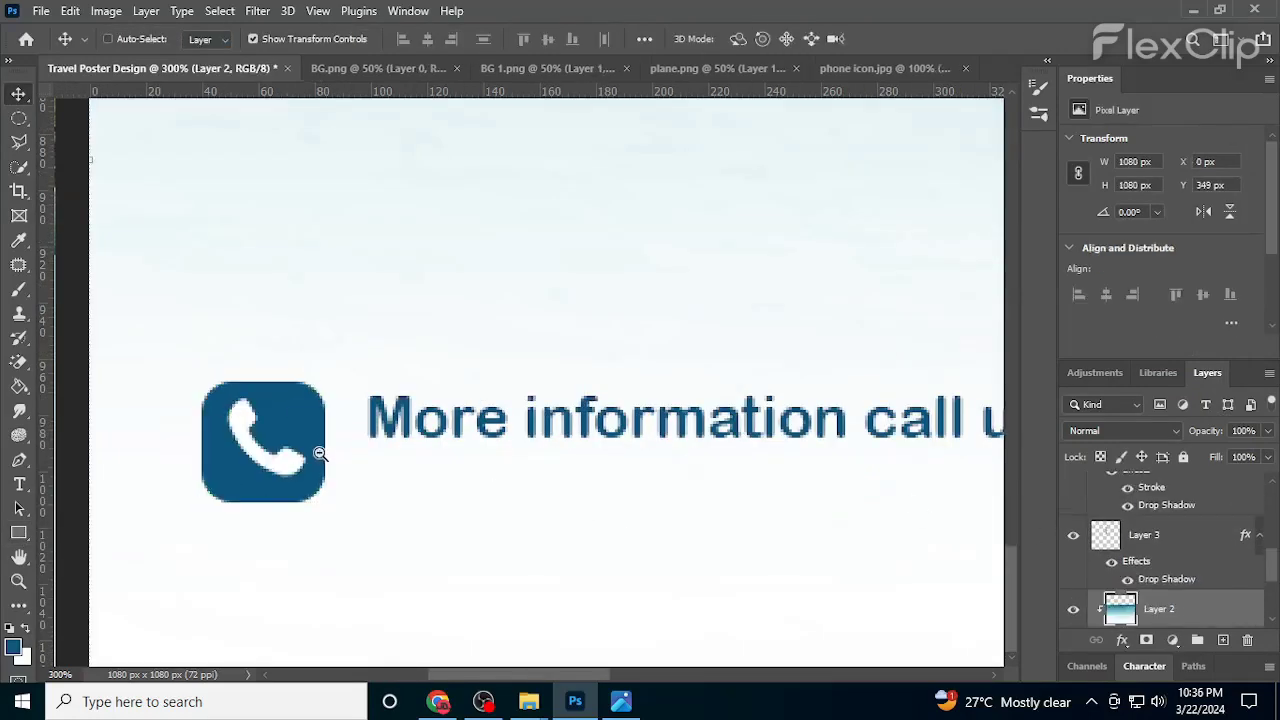
scroll(443, 451, "down", 1)
left_click_drag(455, 425, 455, 468)
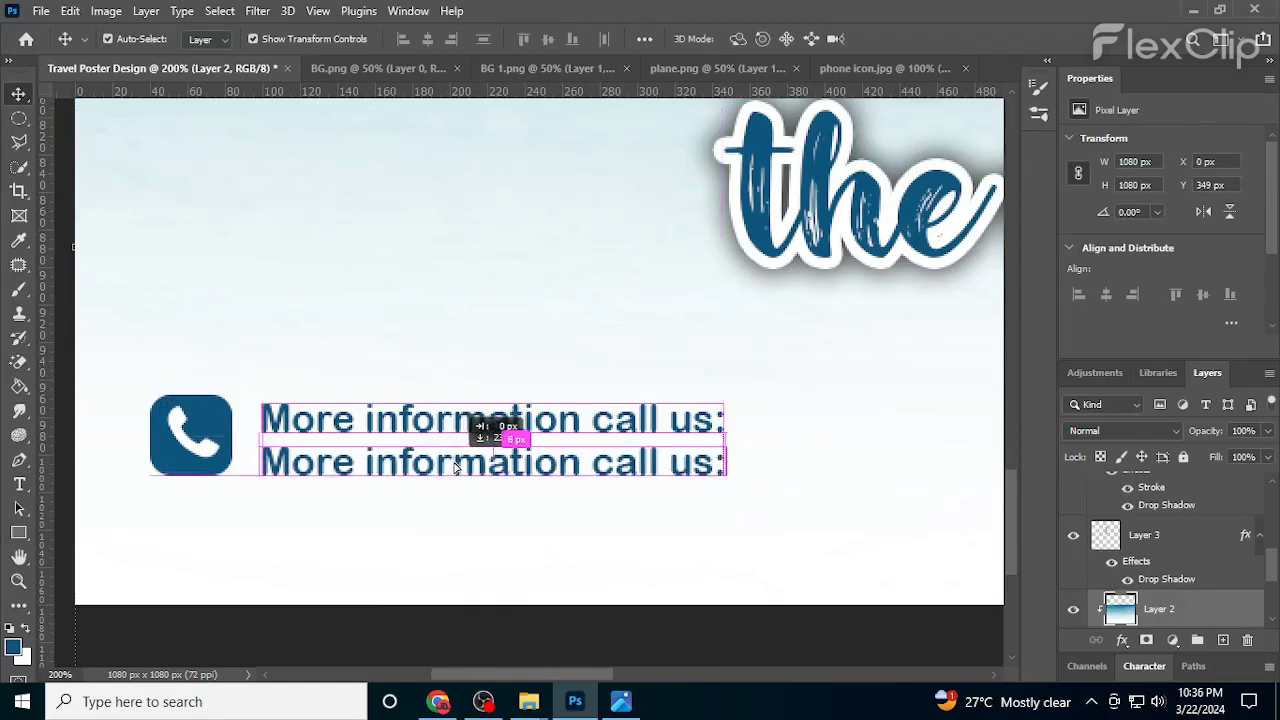
double_click(362, 458)
type("012")
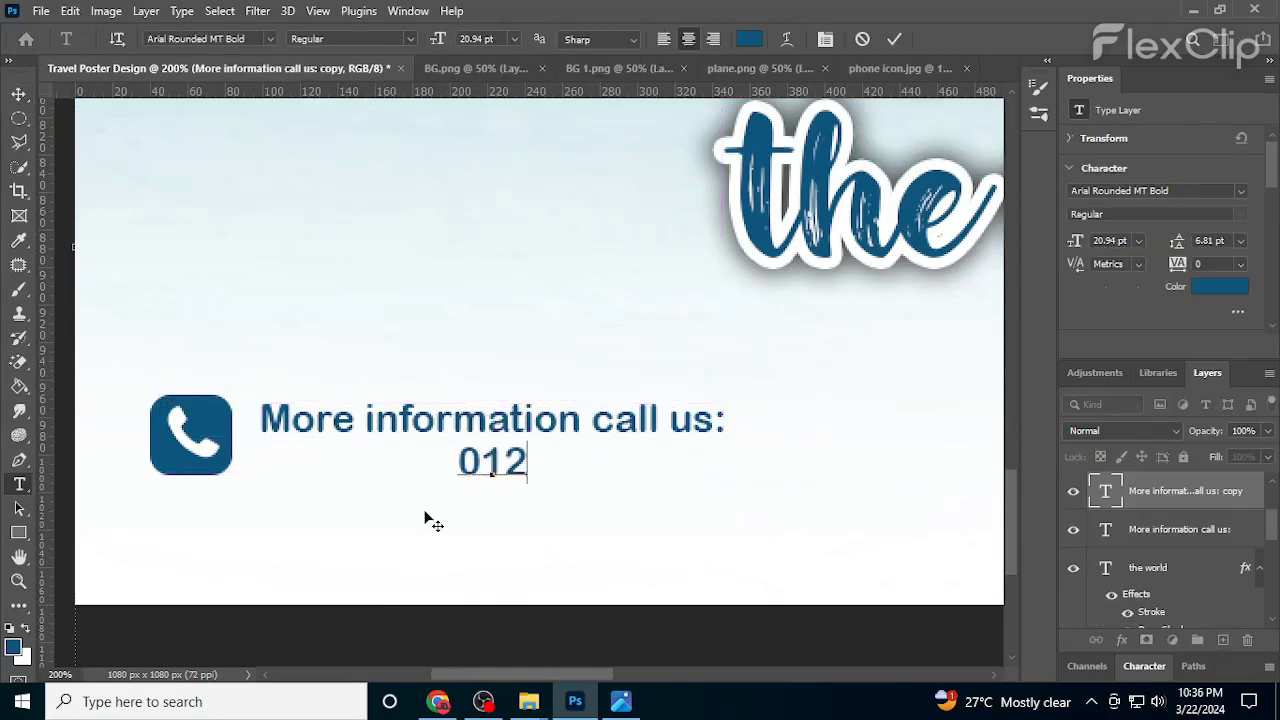
type(" 345 678 900")
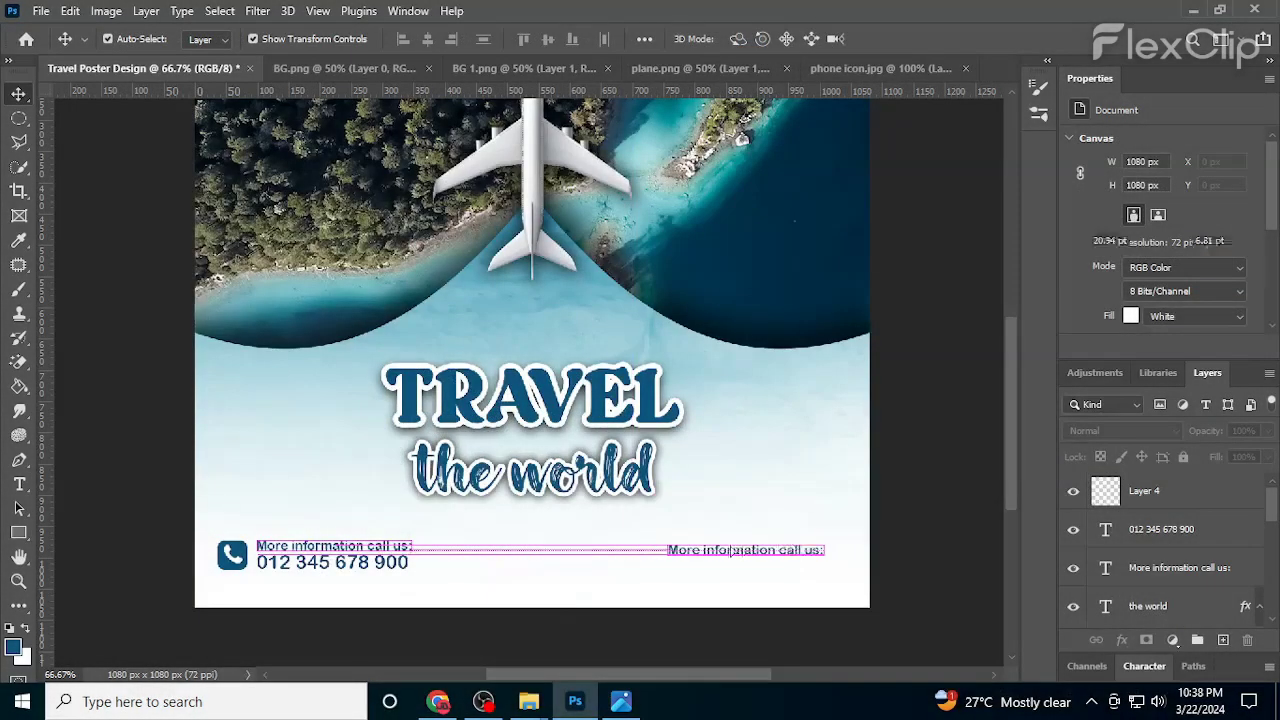
key("t")
left_click(723, 541)
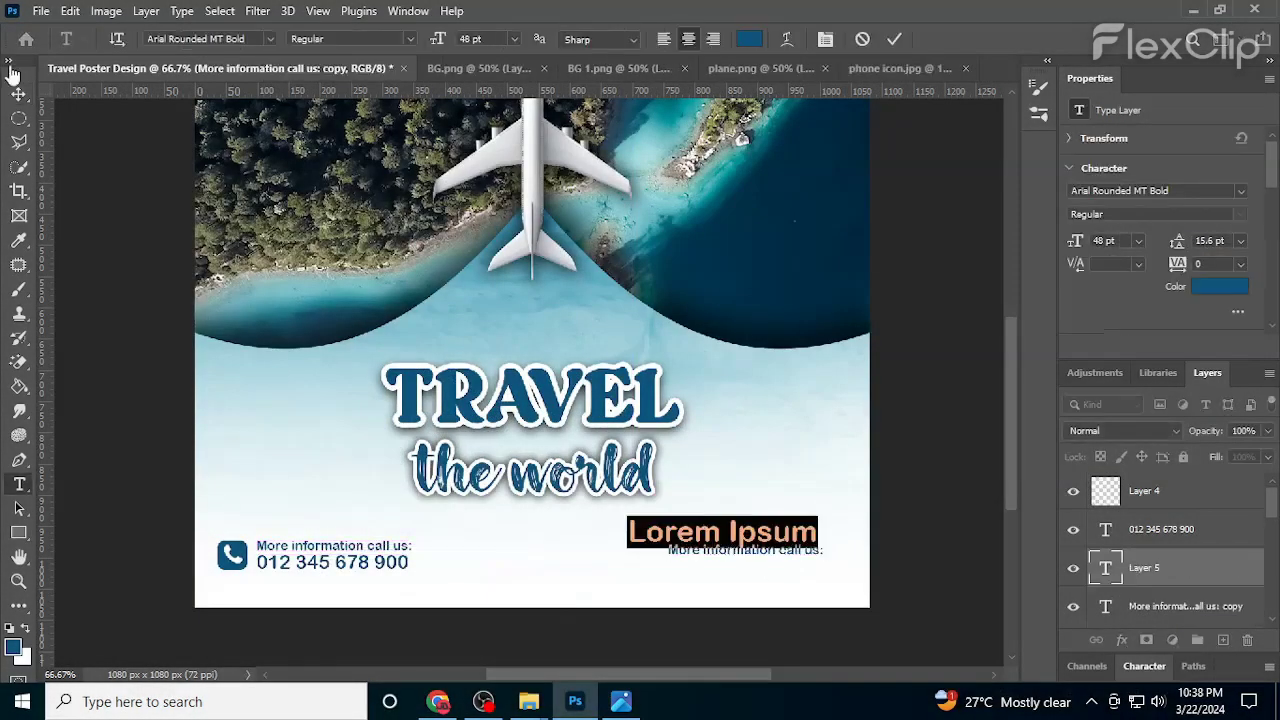
key("ctrl+z")
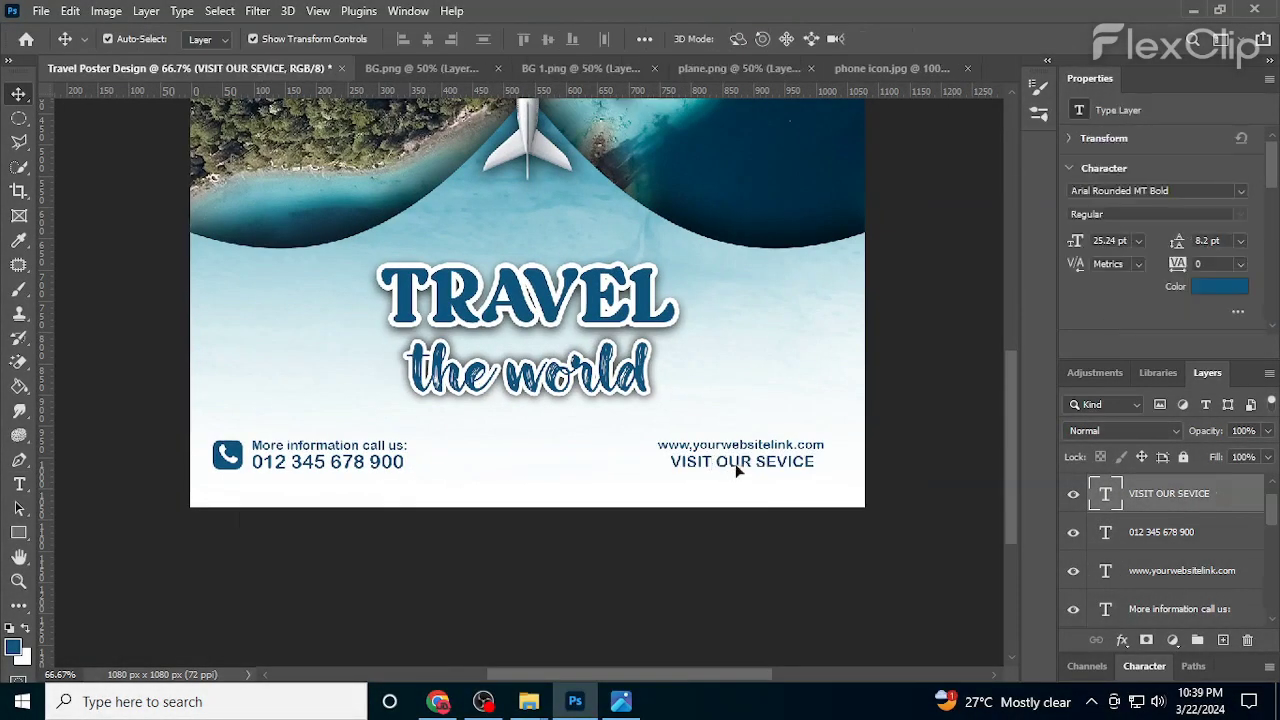
Change the text colour of "VISIT OUR SEVICE" and the phone number line to black
left_click(1208, 286)
left_click(899, 573)
left_click(1060, 330)
left_click(414, 514)
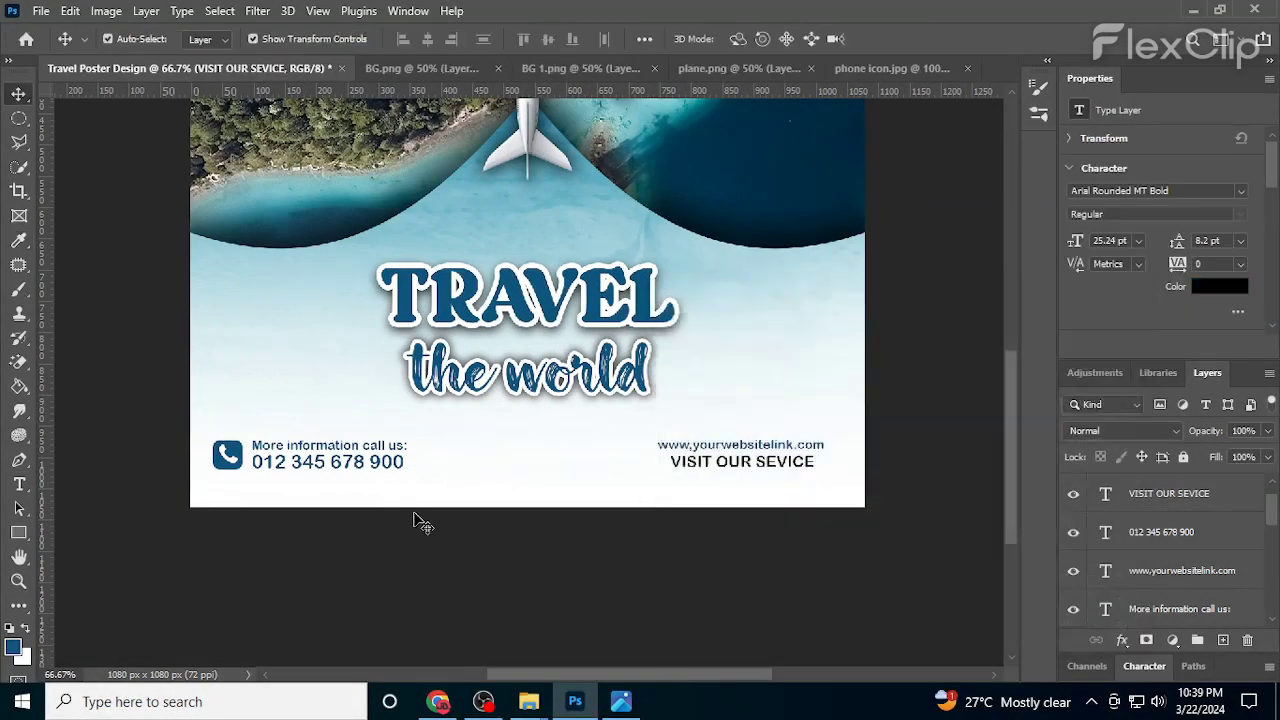
left_click(380, 466)
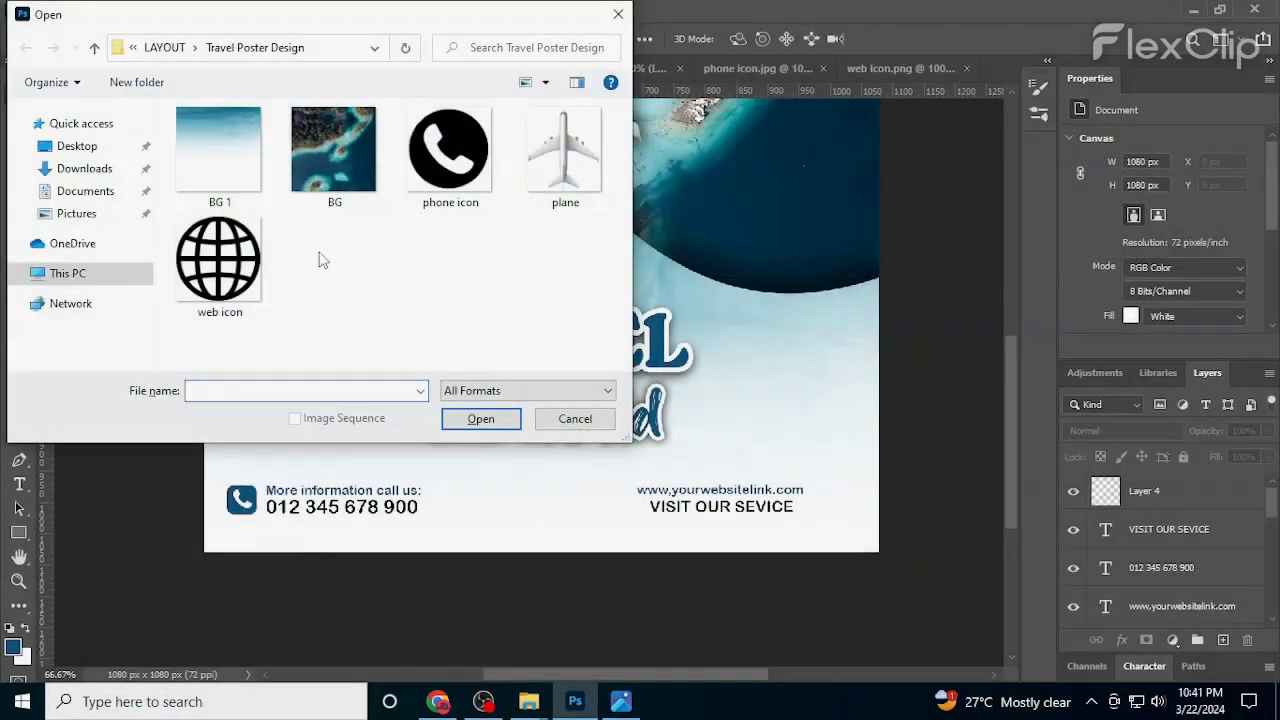
Open the web icon image, place the globe beside the website text in the poster and scale it to about 31 px wide
double_click(218, 258)
left_click_drag(620, 349, 760, 540)
left_click_drag(815, 612, 856, 615)
left_click(721, 423)
left_click(721, 423)
key("ctrl+t")
key("Return")
Draw a blue square of about 44 px around the globe and put it behind the icon
left_click(21, 533)
key("v")
left_click_drag(1209, 497, 1112, 537)
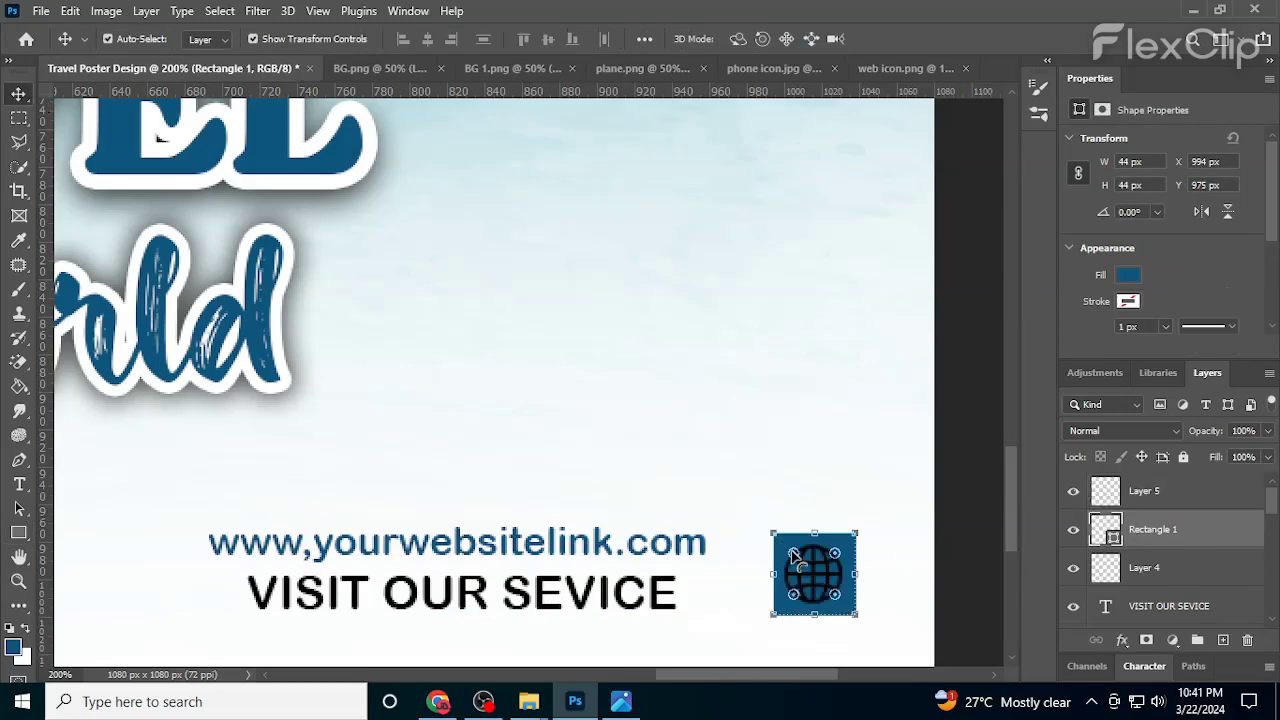
Apply a white (ffffff) colour overlay to the globe icon
double_click(1204, 496)
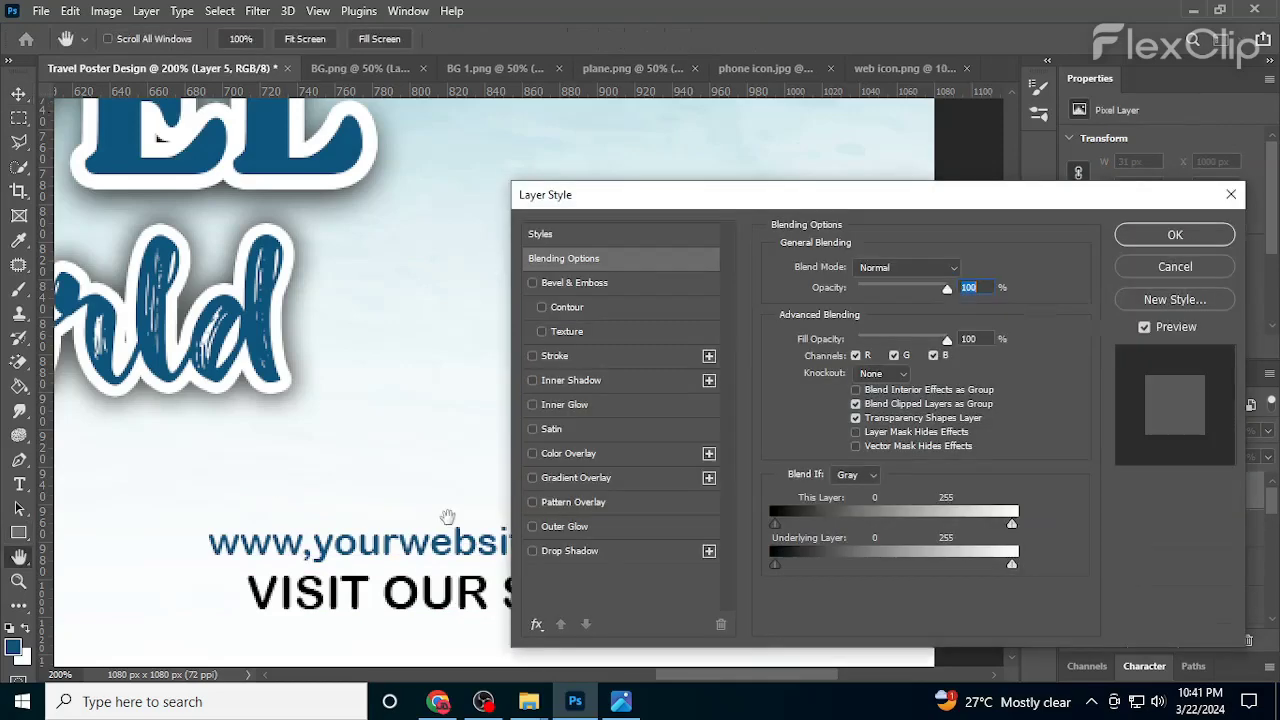
left_click(580, 478)
left_click(575, 453)
left_click(965, 267)
left_click_drag(863, 423, 655, 335)
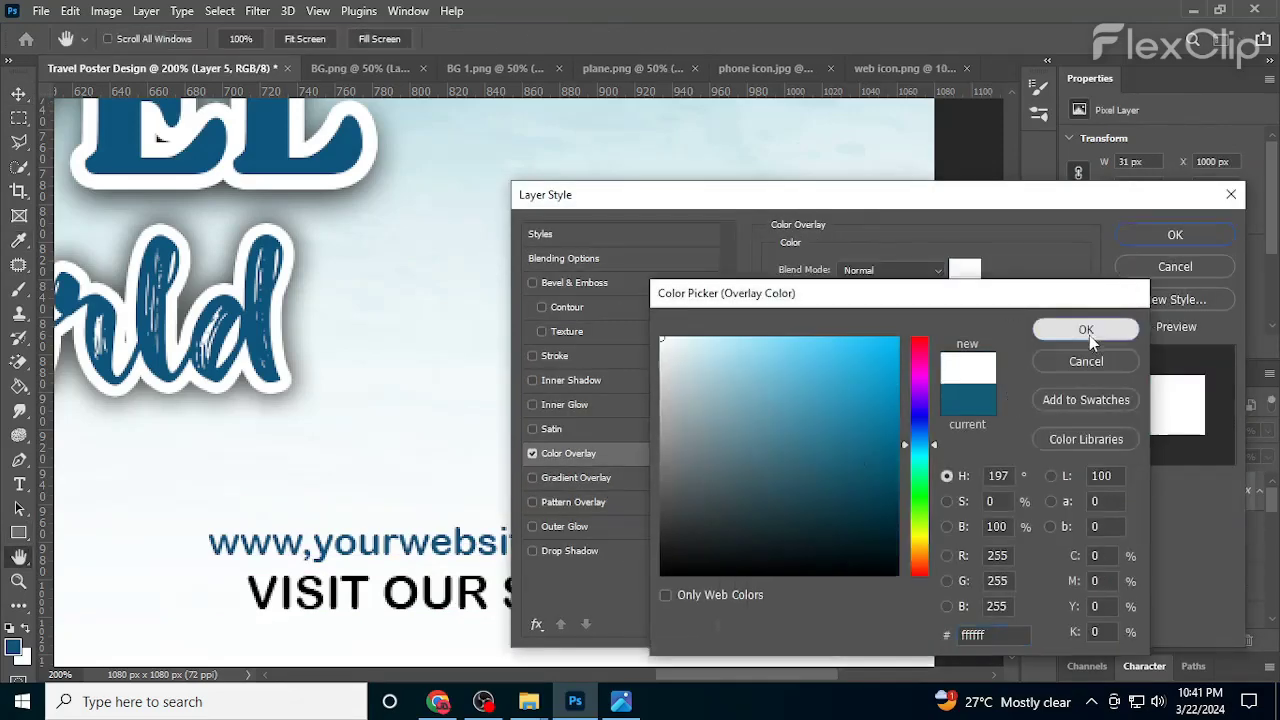
left_click(1089, 335)
left_click(1175, 235)
Draw a blue rectangle of about 239 × 49 px between the contact blocks and move it down near the poster's lower edge
left_click(972, 429)
left_click(804, 484, "alt")
left_click(804, 484, "alt")
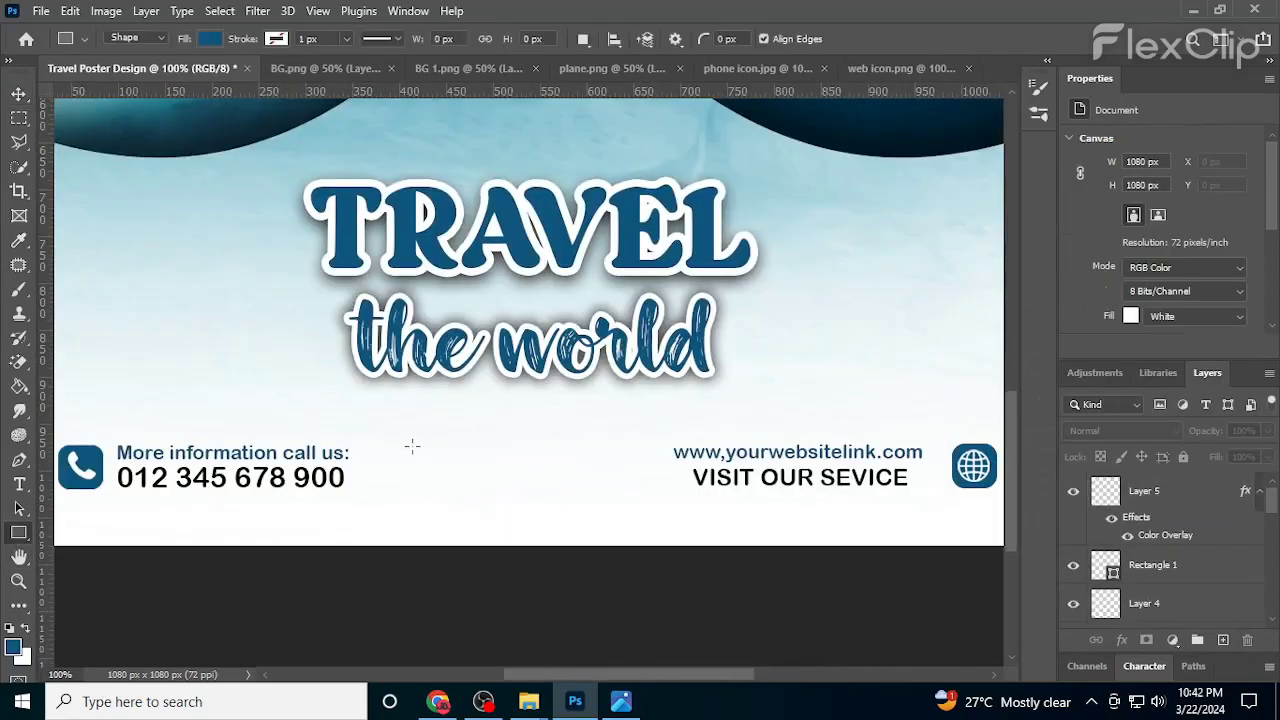
left_click_drag(517, 483, 631, 495)
key("v")
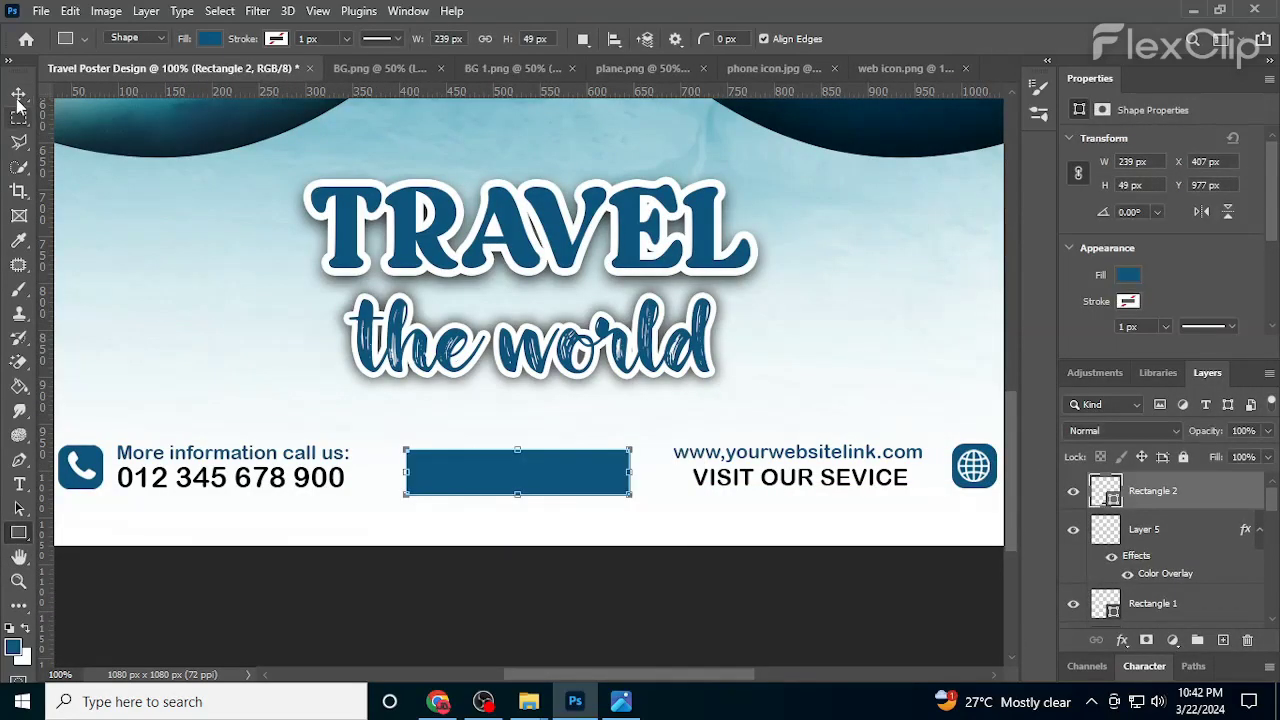
left_click_drag(541, 476, 540, 510)
scroll(540, 508, "down", 2)
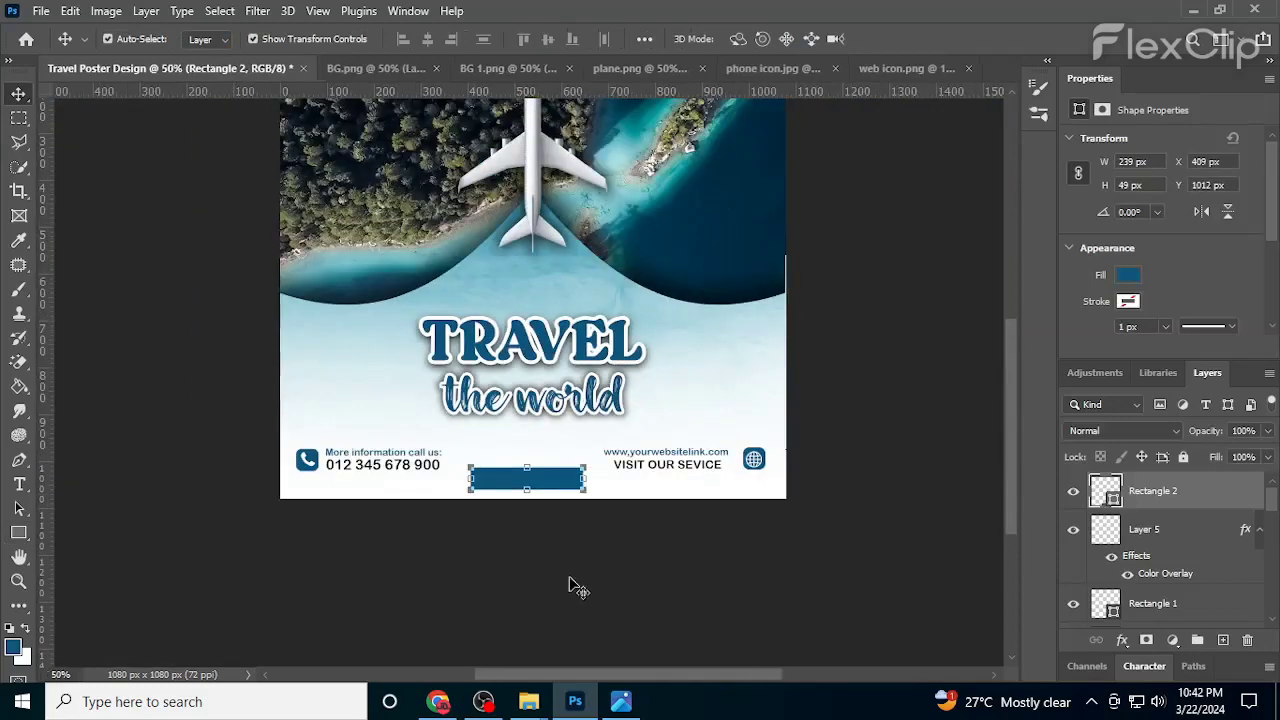
Round the corners of the blue rectangle to a radius of about 15 px
left_click(571, 586)
scroll(540, 485, "up", 2)
left_click(546, 479)
scroll(428, 471, "up", 1)
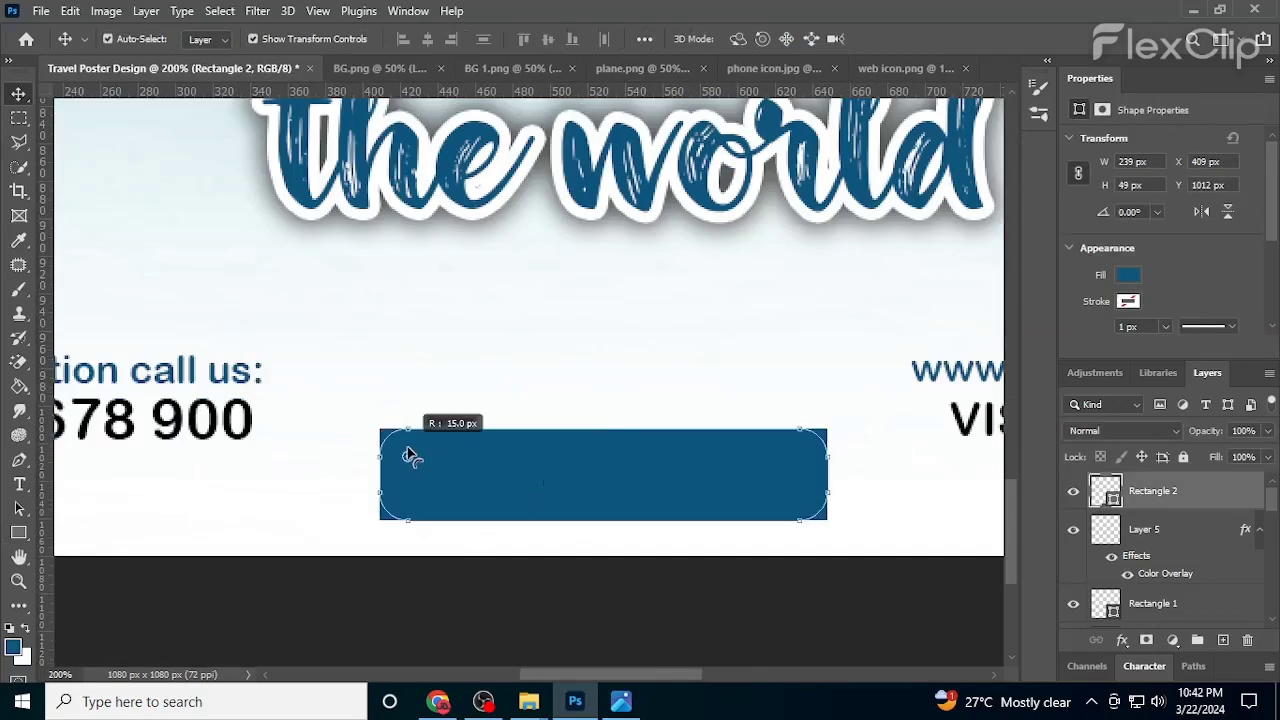
Add the text "BOOK NOW" in 48 pt Arial Rounded MT Bold above the blue rectangle and colour it white
key("t")
left_click(555, 378)
type("BOOK NOW")
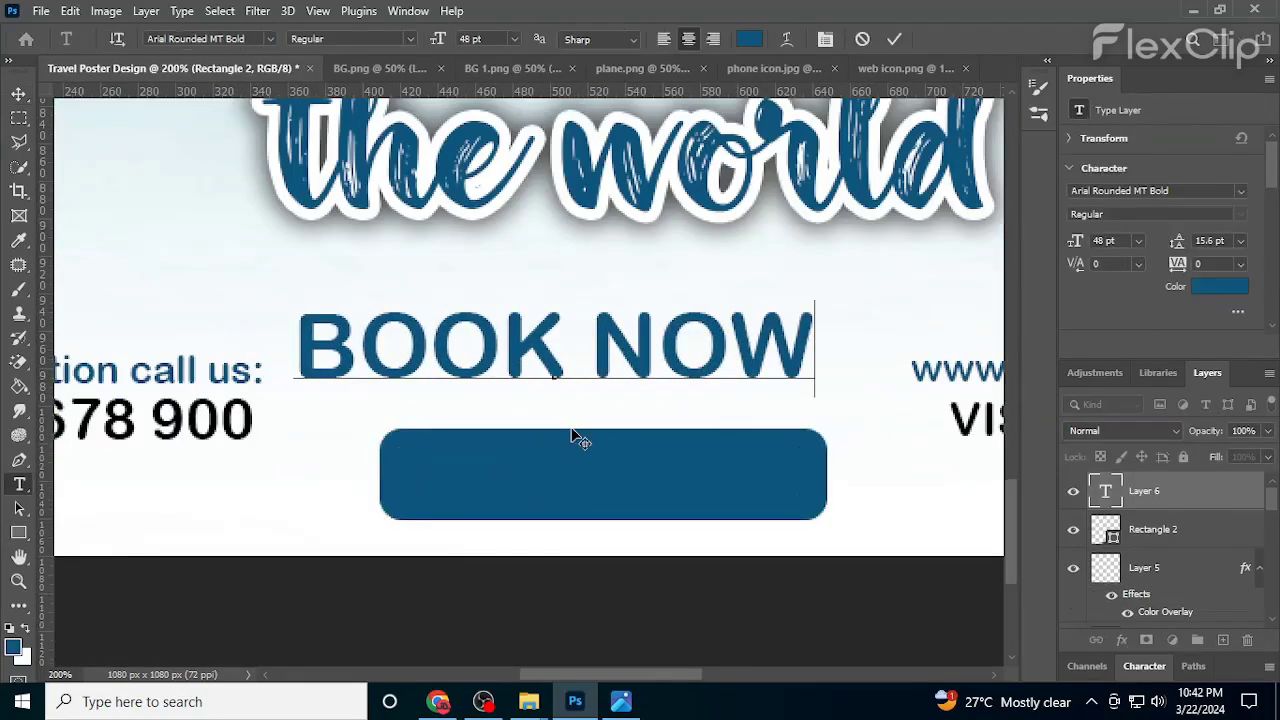
left_click(19, 94)
double_click(663, 320)
left_click(749, 39)
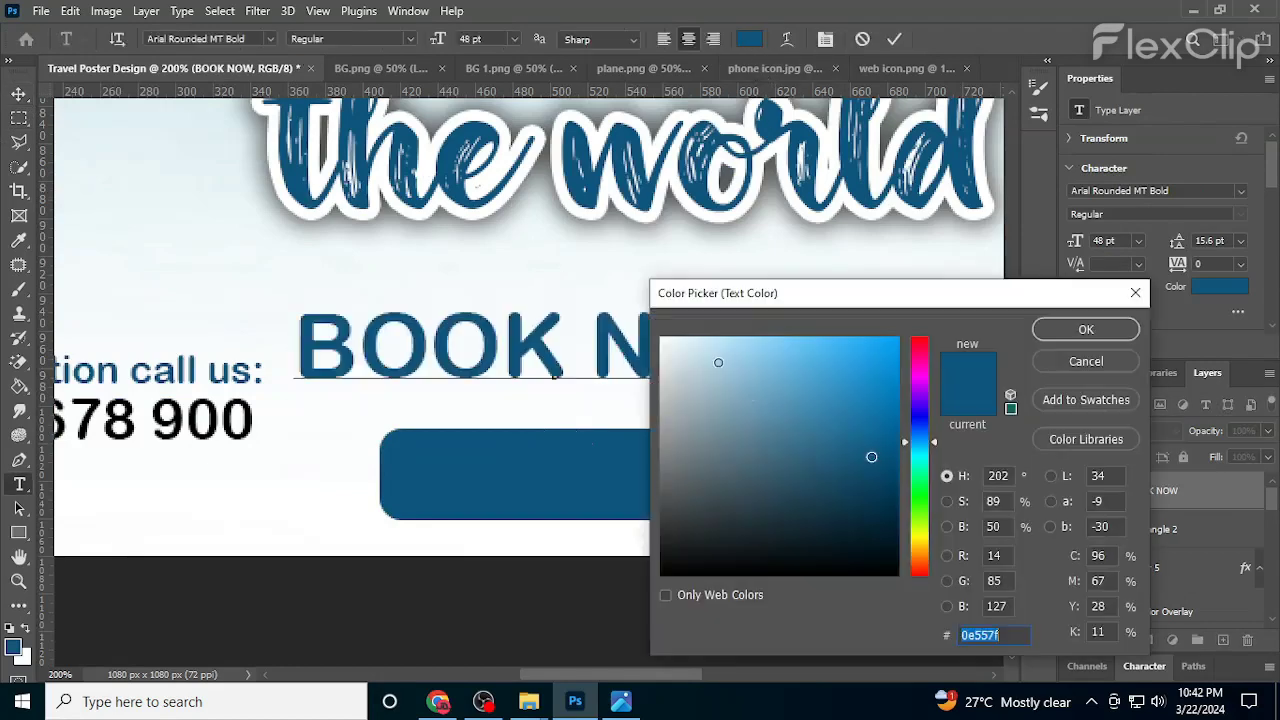
left_click(661, 338)
left_click(1040, 330)
Move "BOOK NOW" onto the blue rounded rectangle and scale it to about 33 pt so it fits inside
left_click(19, 94)
left_click_drag(568, 360, 597, 489)
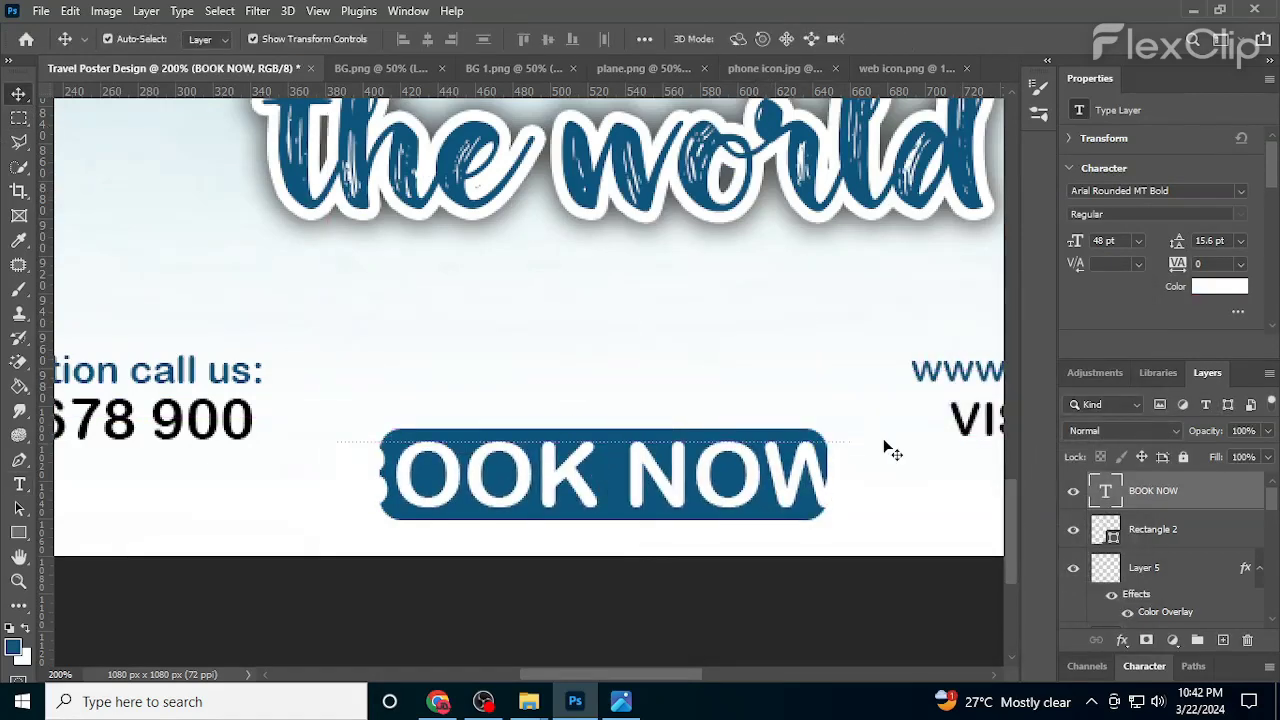
key("ctrl+t")
left_click_drag(850, 427, 800, 475)
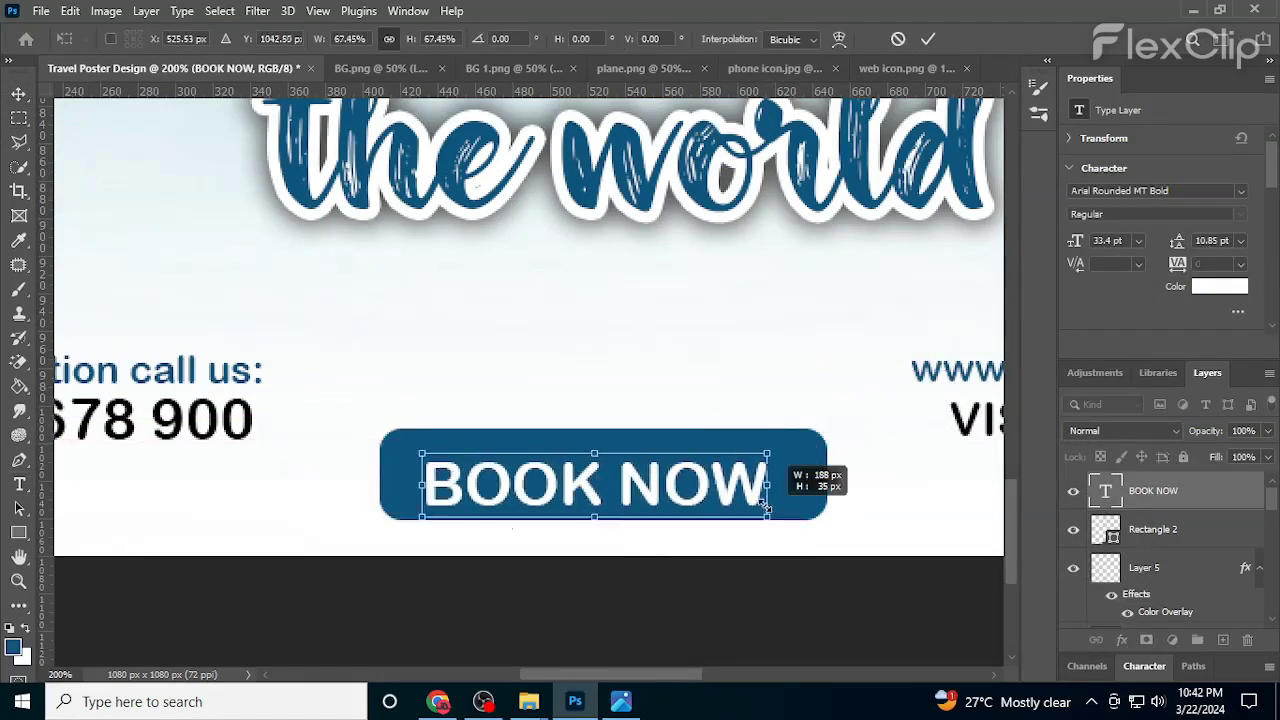
Replace the copied website text in the poster's upper right corner with "Follow us on :" and colour it white
scroll(676, 305, "up", 3)
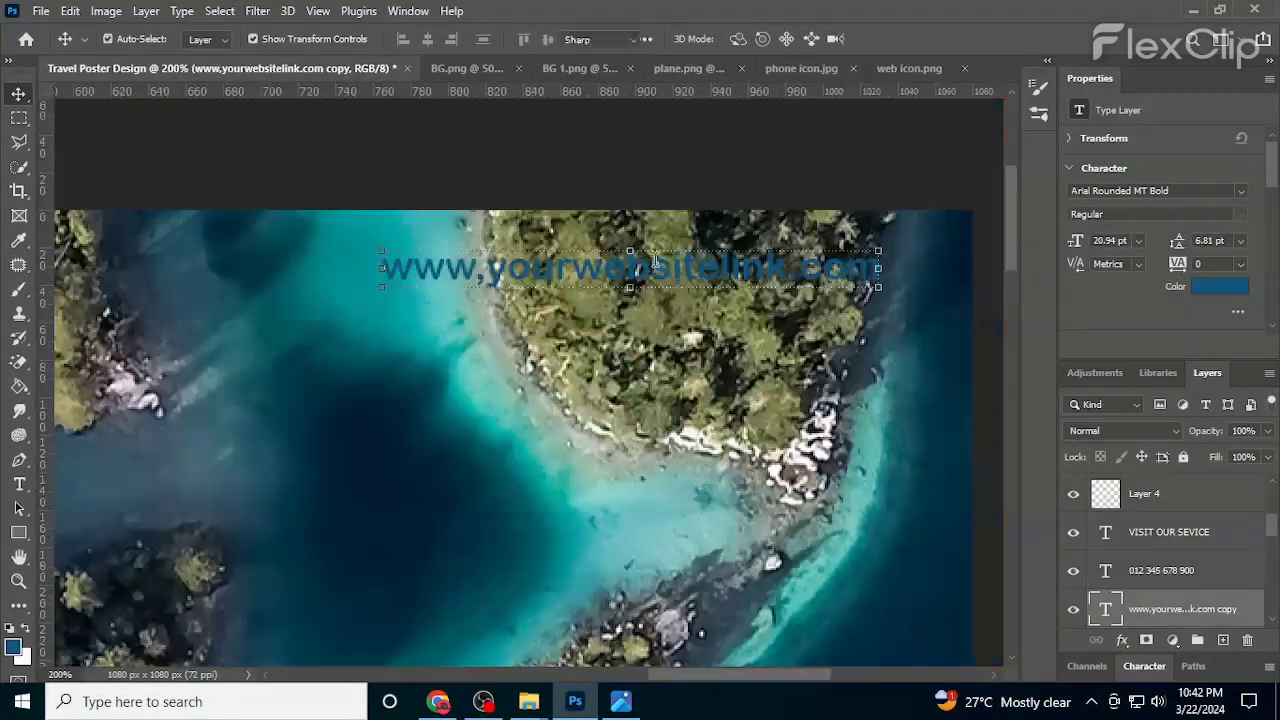
double_click(676, 268)
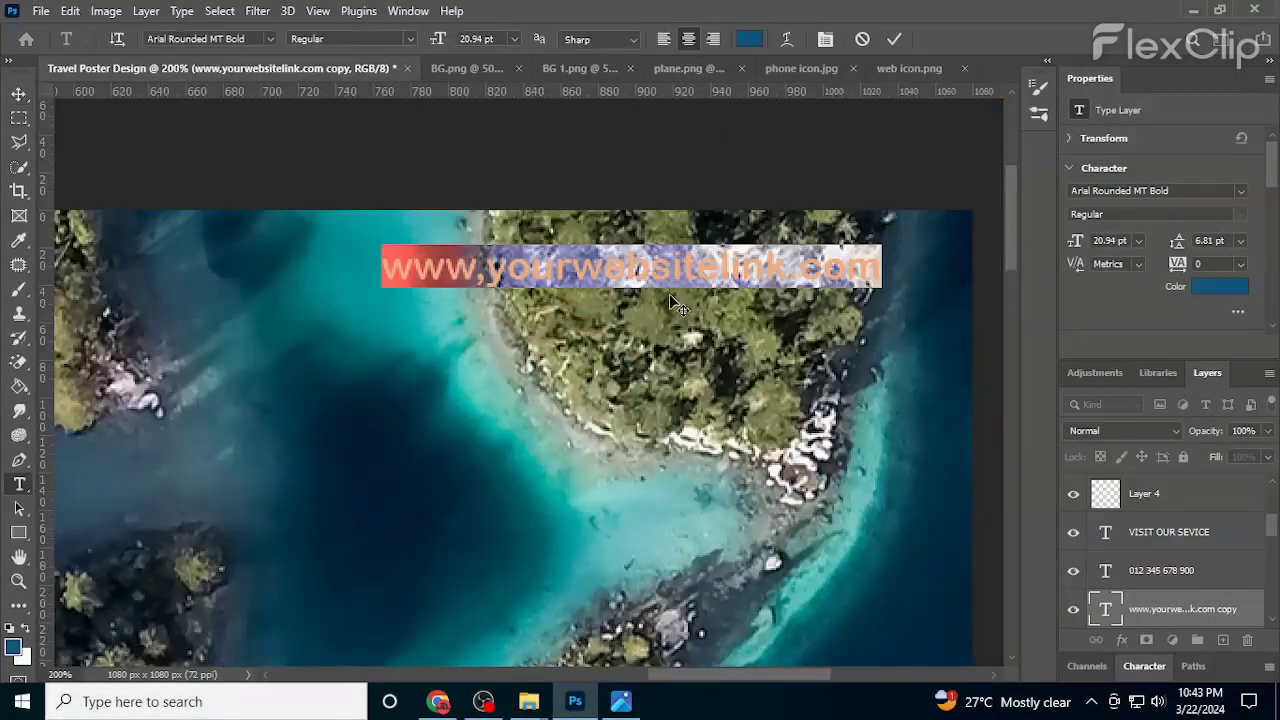
type("fon")
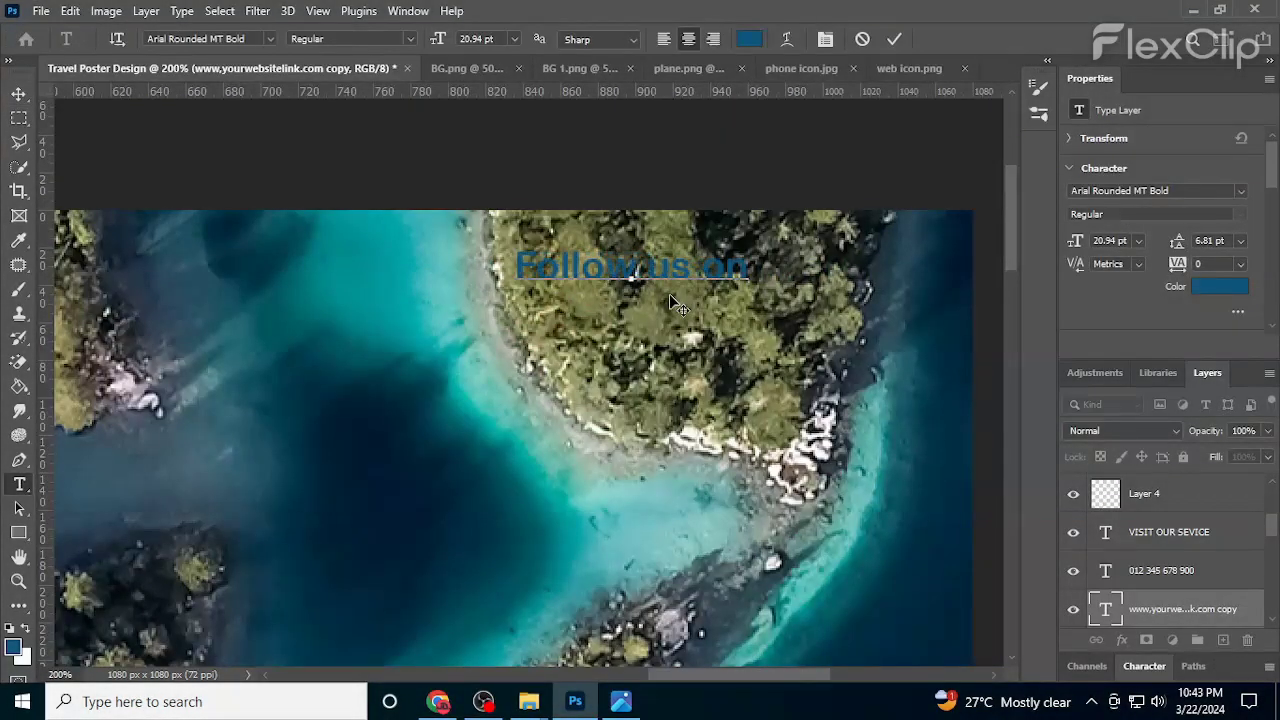
key("ctrl+Return")
double_click(1105, 608)
left_click(749, 38)
left_click(663, 337)
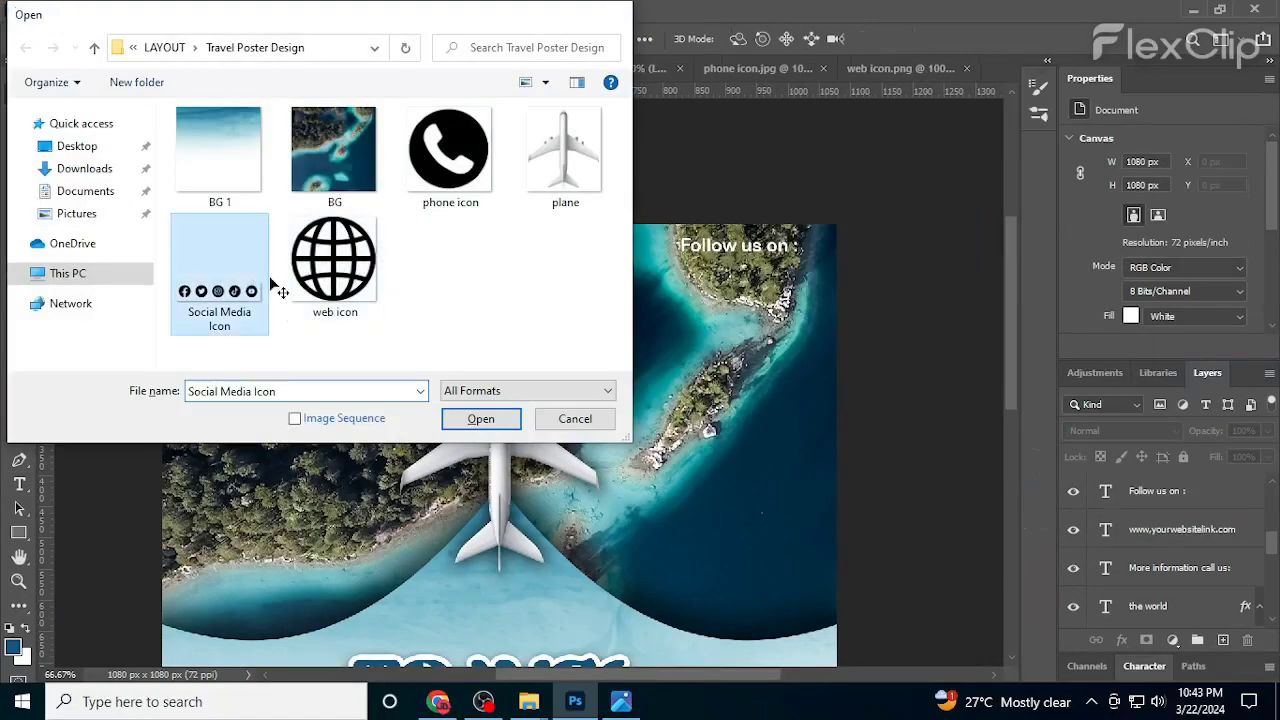
Open the Social Media Icon image and bring its icons into the travel poster
left_click(481, 419)
left_click_drag(488, 381, 759, 149)
scroll(745, 153, "up", 1)
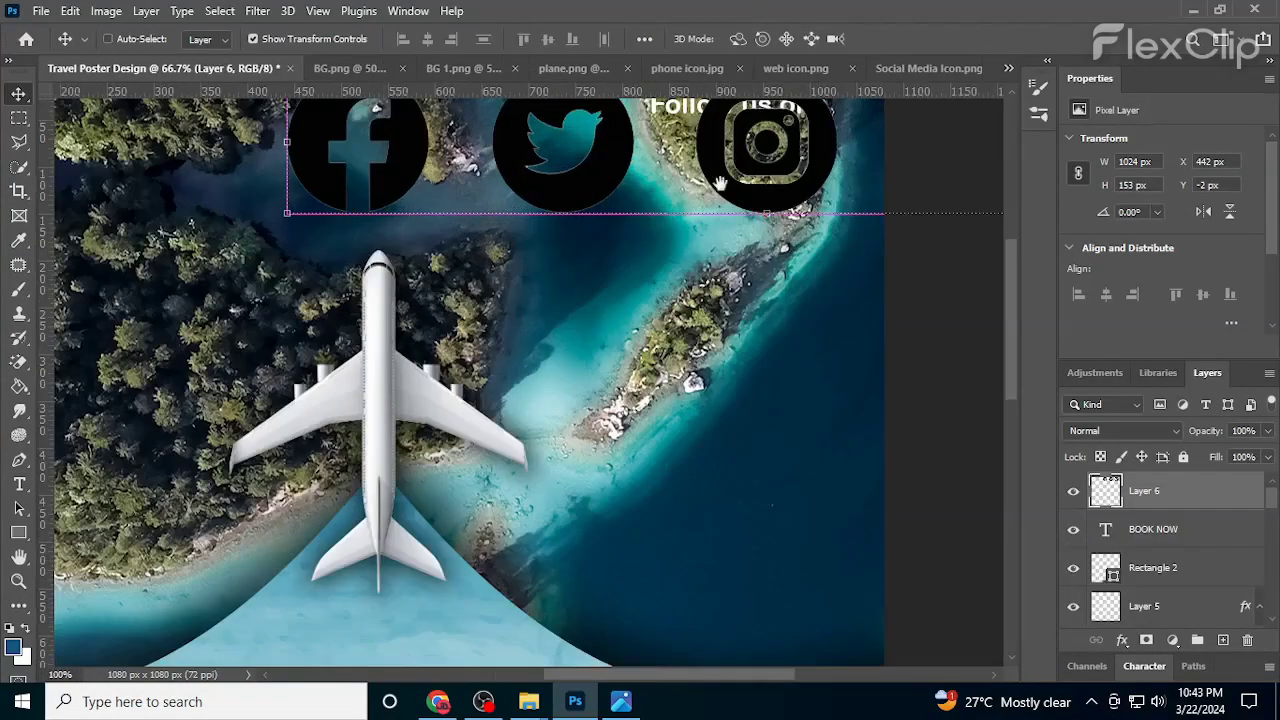
Scale the social media icons to about 182 px wide, place them under "Follow us on :", and add a Color Overlay
left_click_drag(691, 383, 640, 531)
left_click_drag(234, 219, 342, 321)
left_click_drag(310, 285, 758, 313)
key("Return")
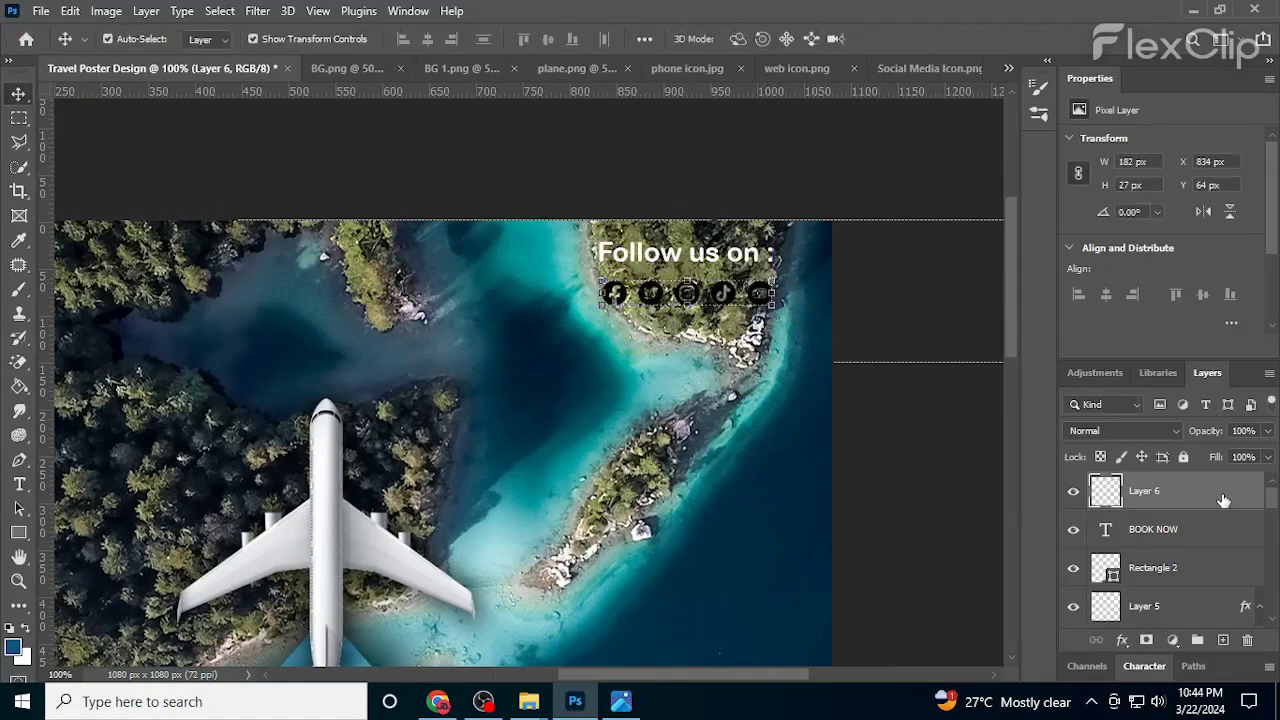
double_click(1220, 495)
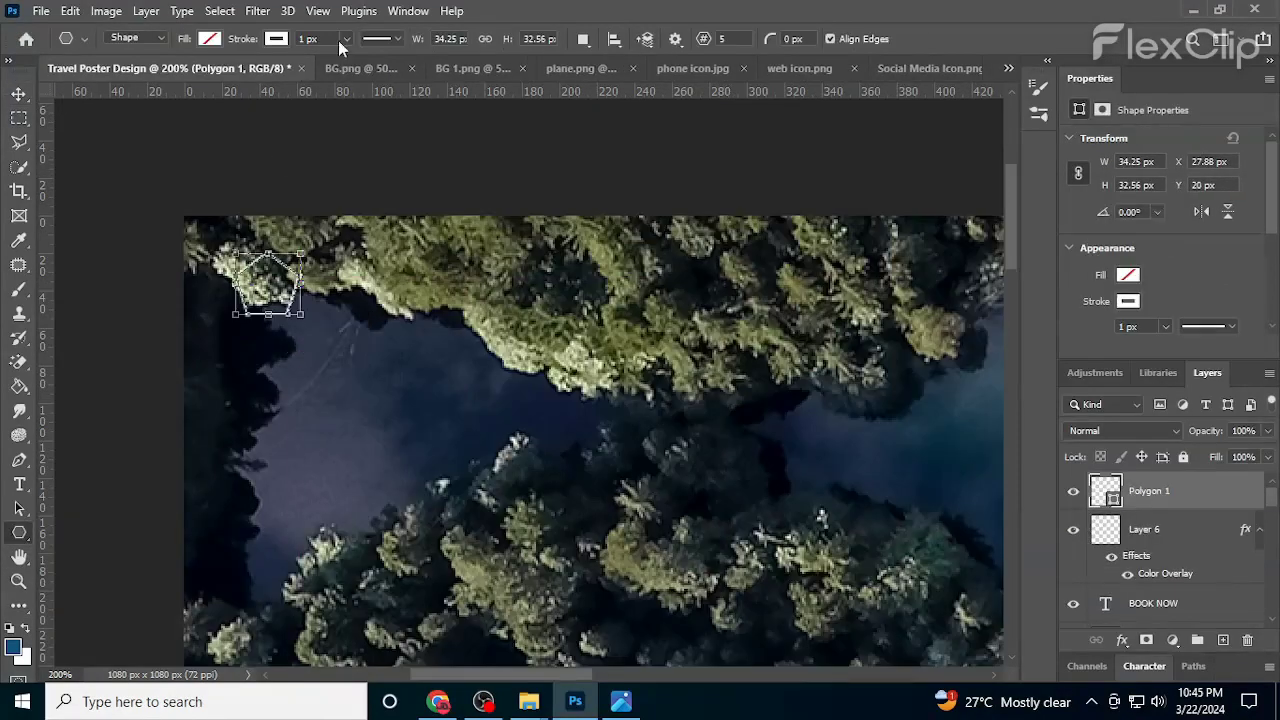
Enlarge the white pentagon outline in the poster's upper left corner to about 125%
left_click(24, 94)
left_click_drag(300, 314, 316, 330)
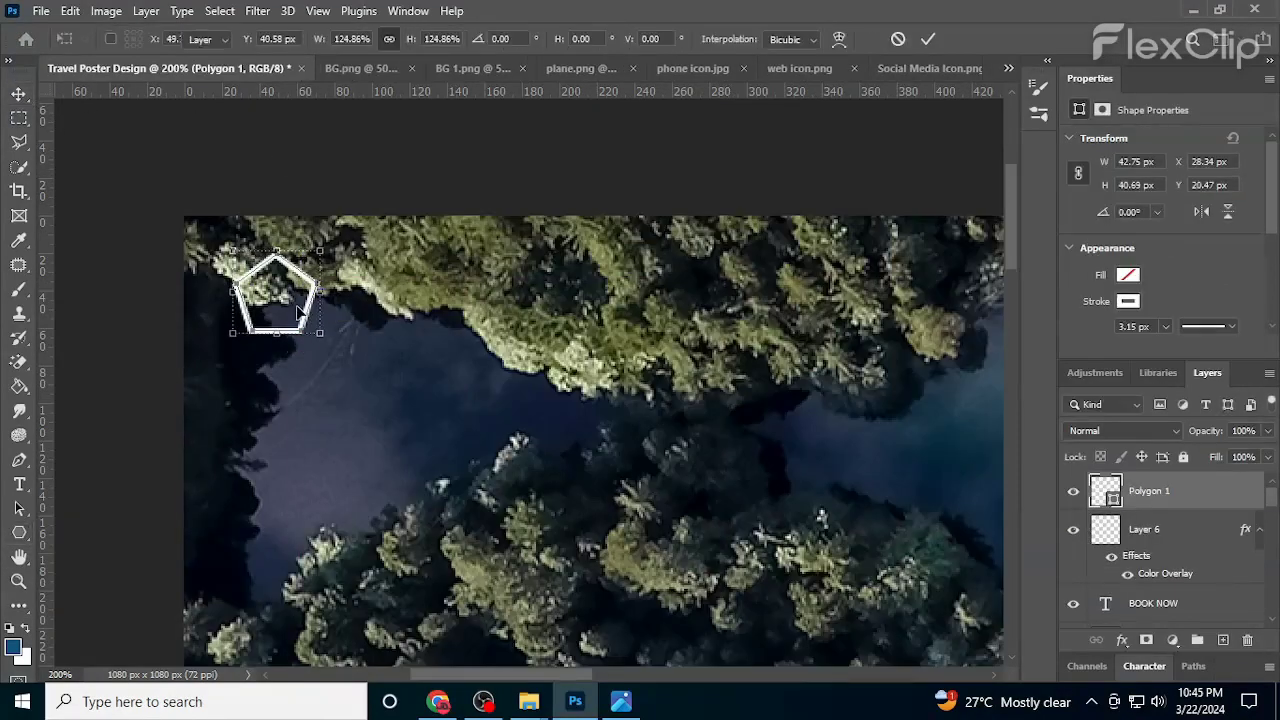
left_click(140, 428)
Draw a second pentagon with a blue fill and no stroke, overlapping the right side of the white outline
left_click(27, 528)
left_click(210, 38)
left_click(98, 137)
left_click(276, 38)
key("Return")
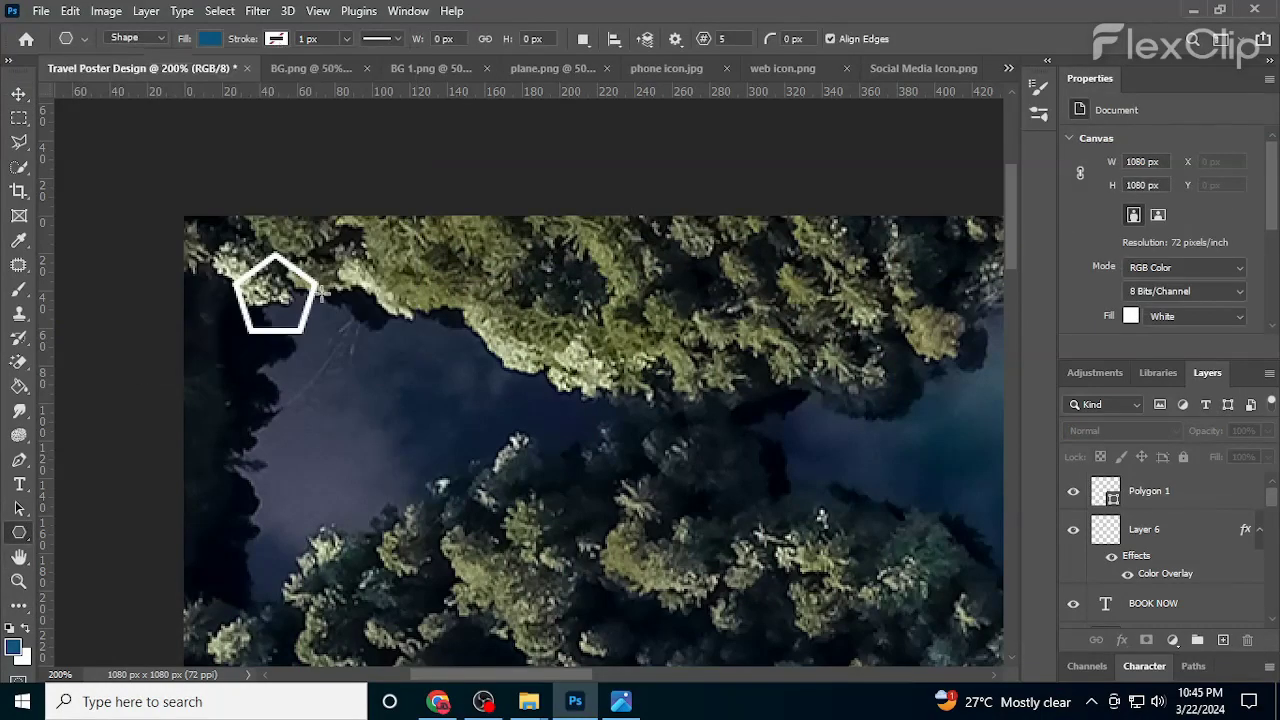
mouse_move(334, 262)
left_mouse_down()
mouse_move(394, 326)
mouse_move(300, 290)
left_mouse_up()
key("v")
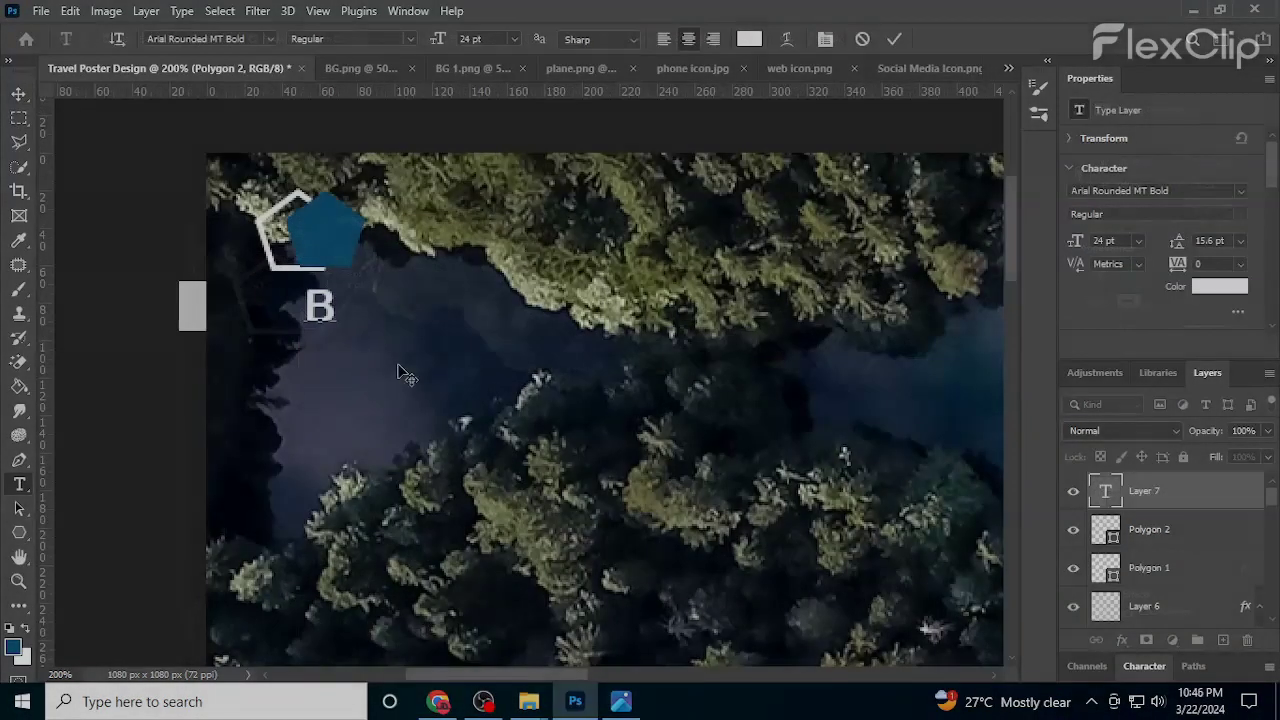
Add the white text "Brand Logo" in Arial Rounded MT Bold, scale it to about 11 pt and place it below the pentagons
type("ar")
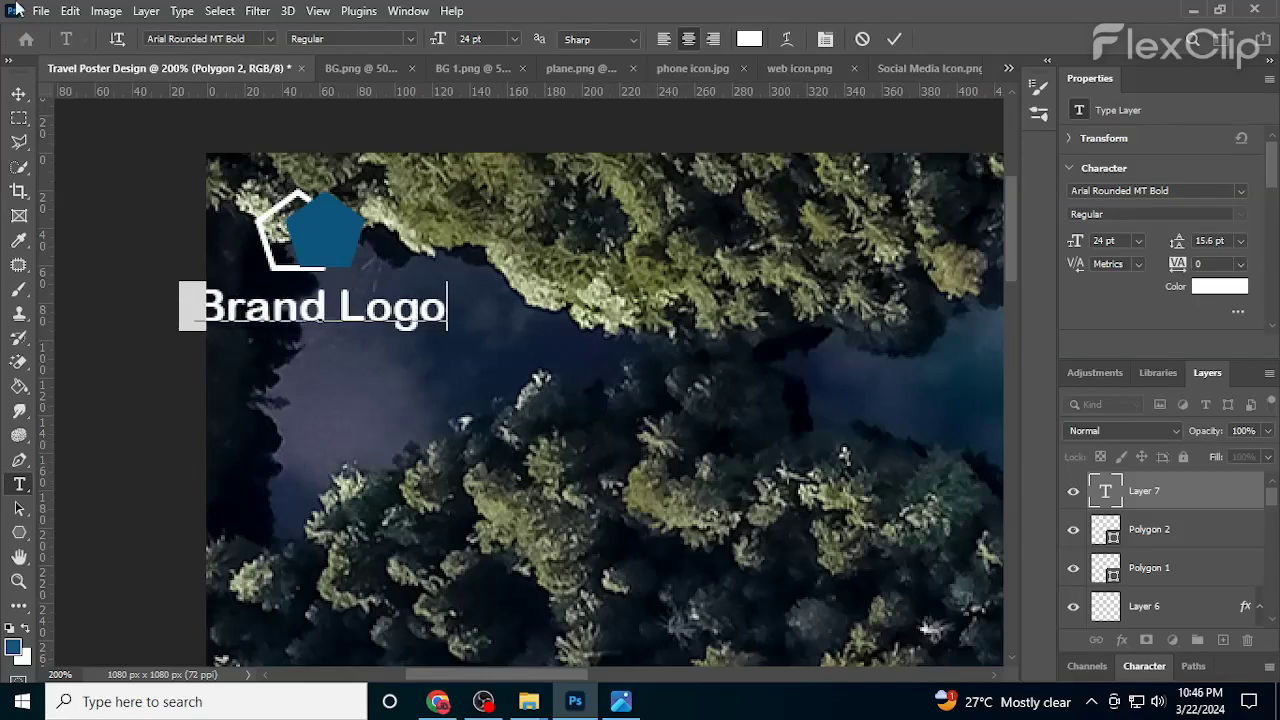
left_click(18, 93)
left_click_drag(447, 330, 310, 304)
left_click_drag(298, 294, 345, 297)
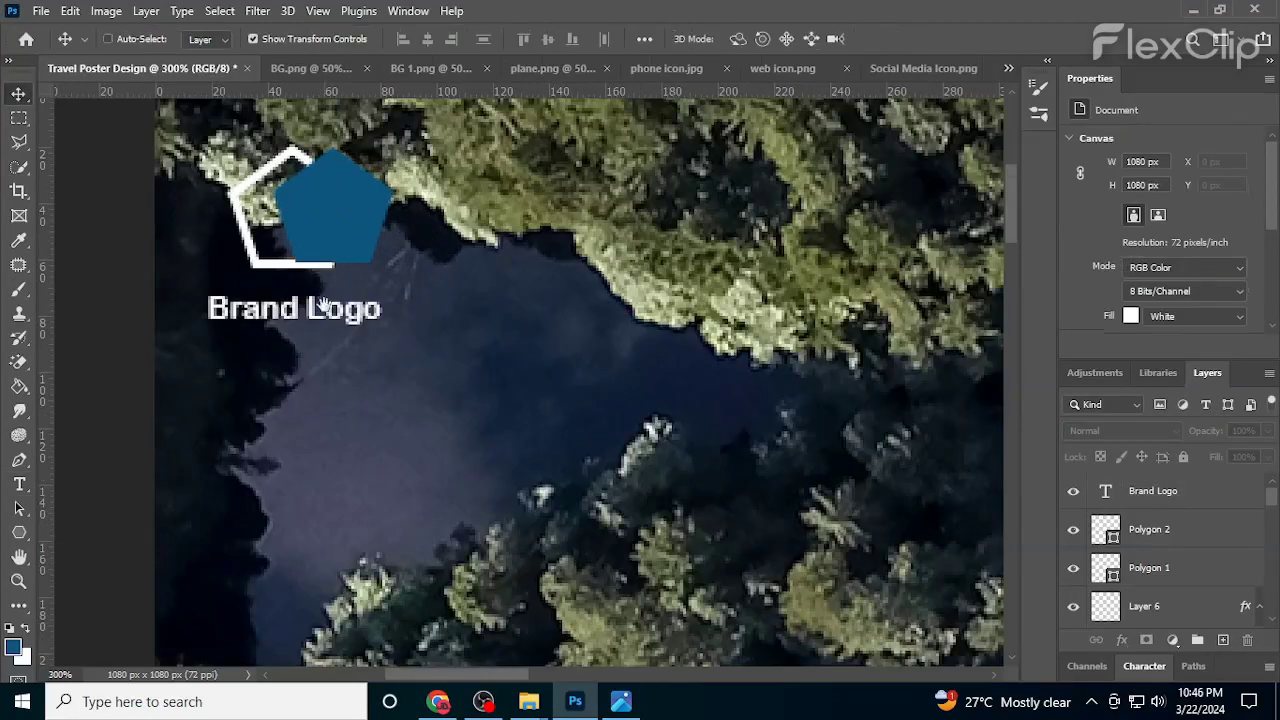
Move "Brand Logo" to the right of the pentagons and enlarge it to about 21 pt
left_click_drag(291, 303, 470, 194)
key("ctrl+t")
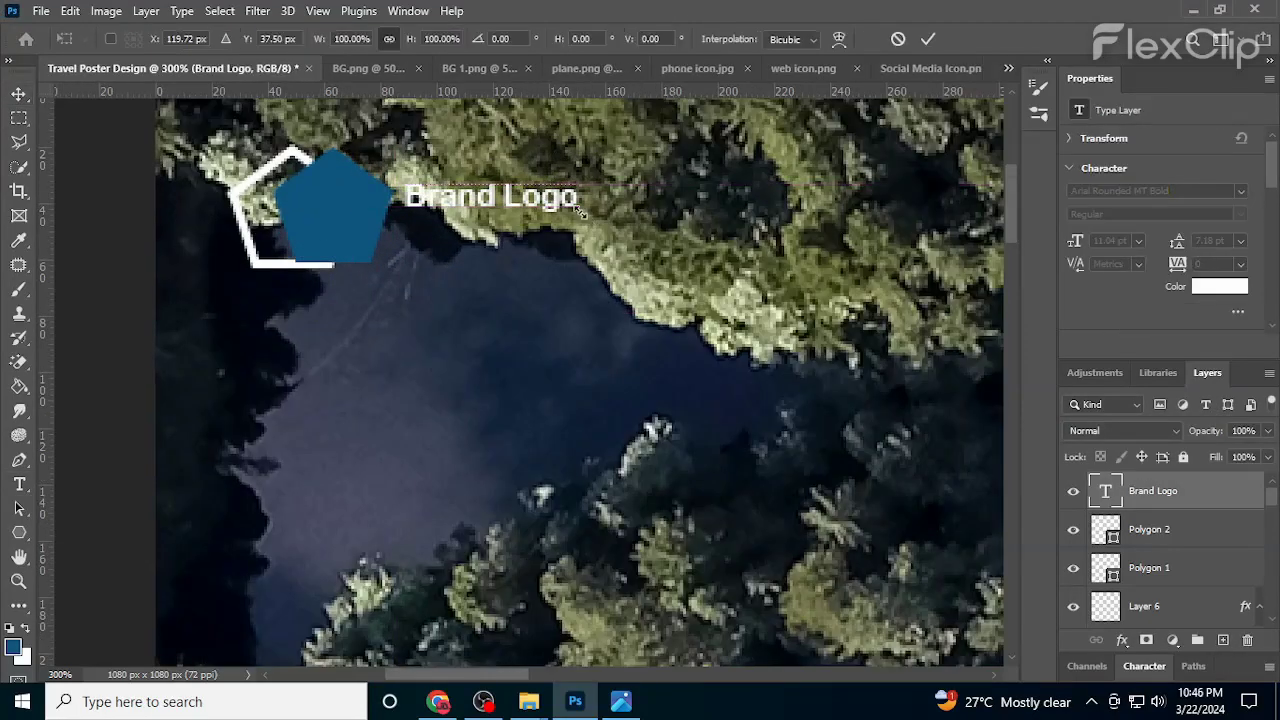
left_click_drag(580, 215, 727, 292)
key("Return")
left_click_drag(692, 222, 697, 197)
Duplicate "Brand Logo" directly below itself and replace the copy's text with "Slogan here"
left_click_drag(597, 192, 597, 265, "alt")
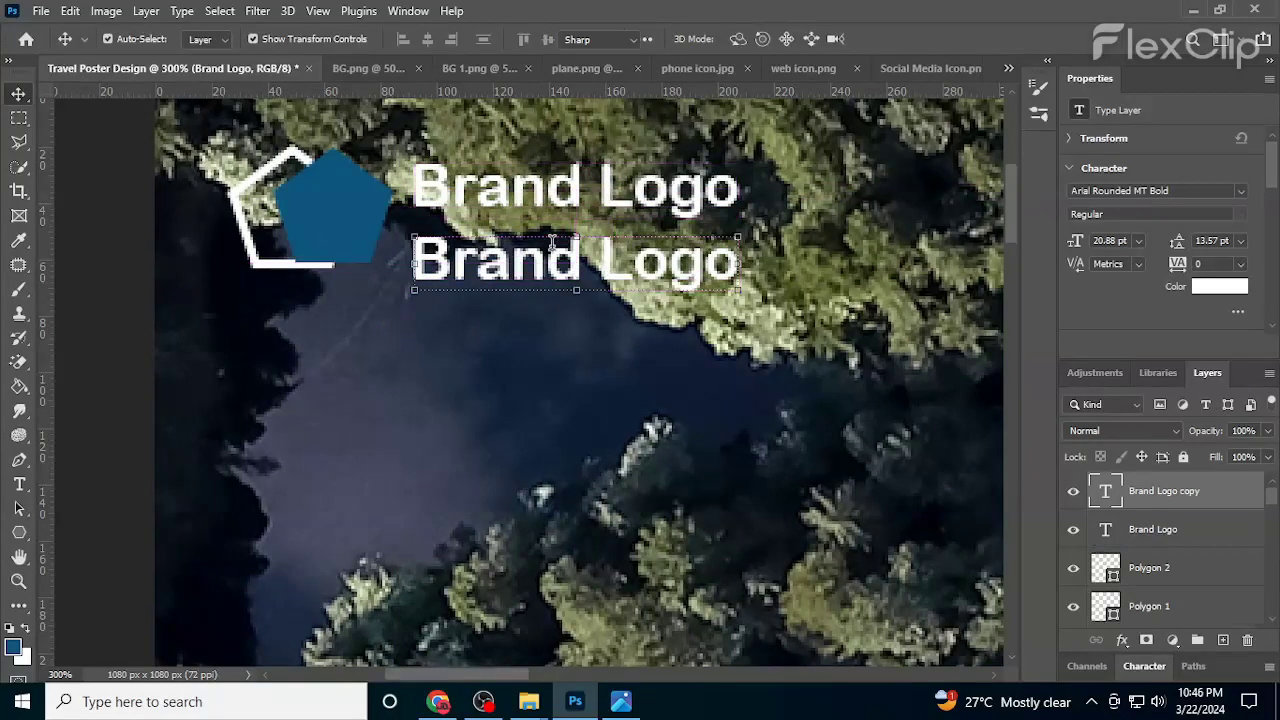
double_click(597, 268)
key("ctrl+a")
type("Slogan here")
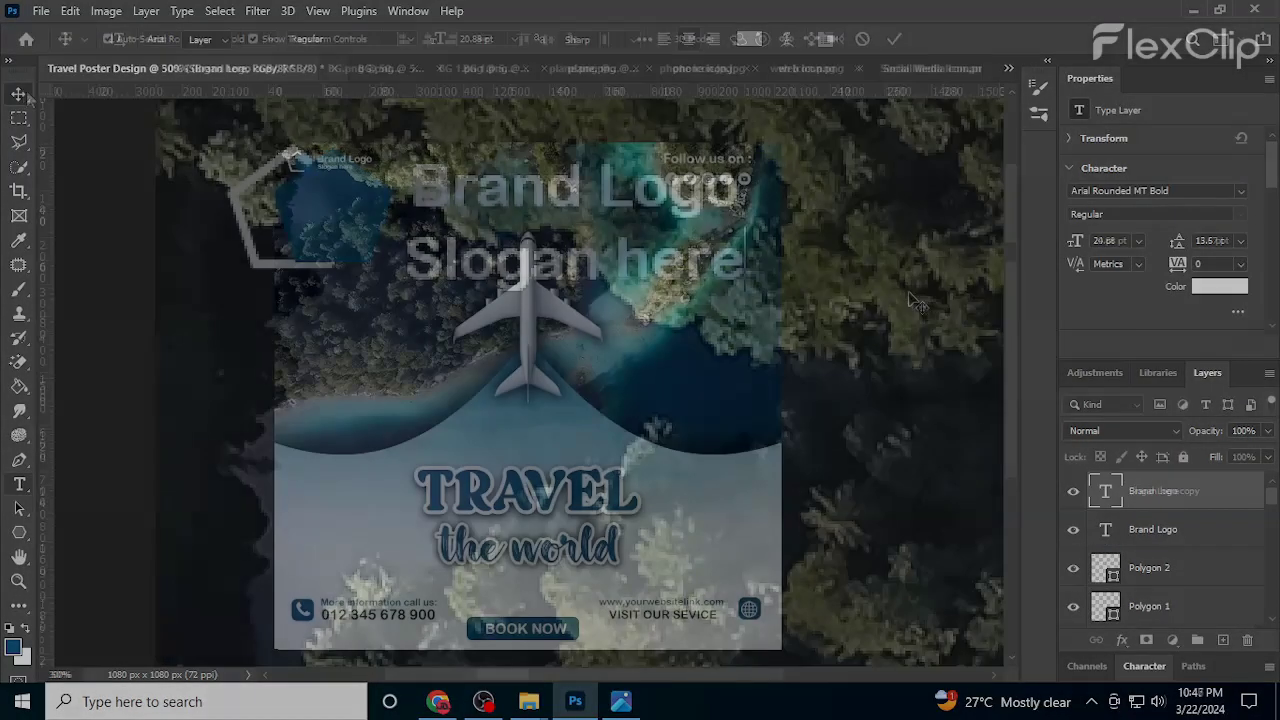